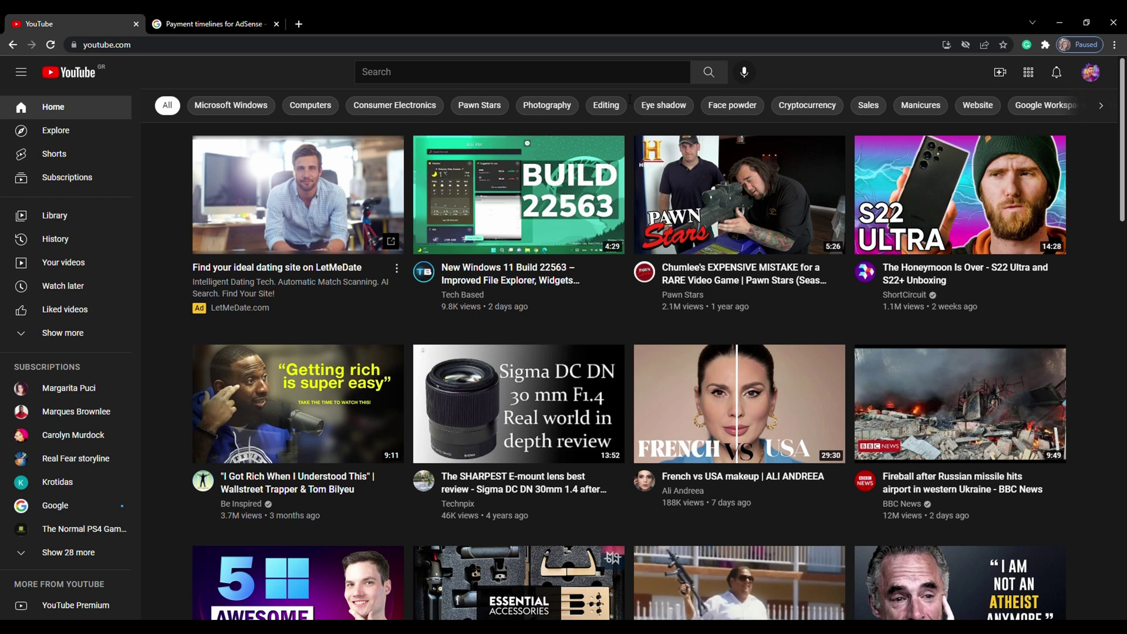
Open YouTube Studio's Channel monetization page and view its Memberships and Supers tabs.
{"action": "left_click", "coordinate": [1091, 72]}
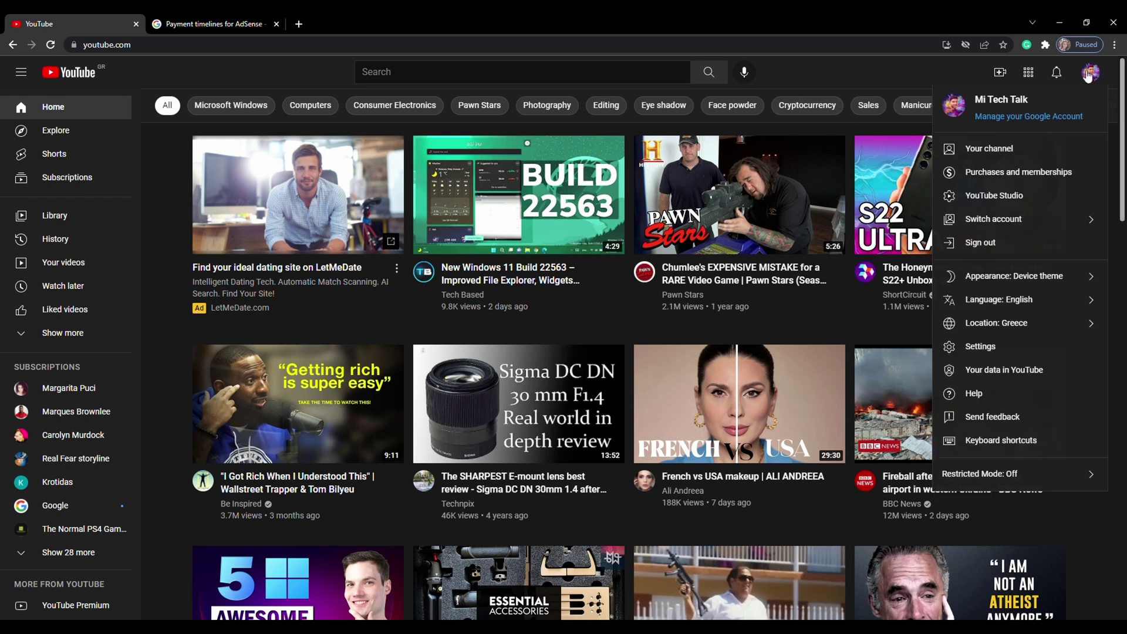
{"action": "left_click", "coordinate": [992, 196]}
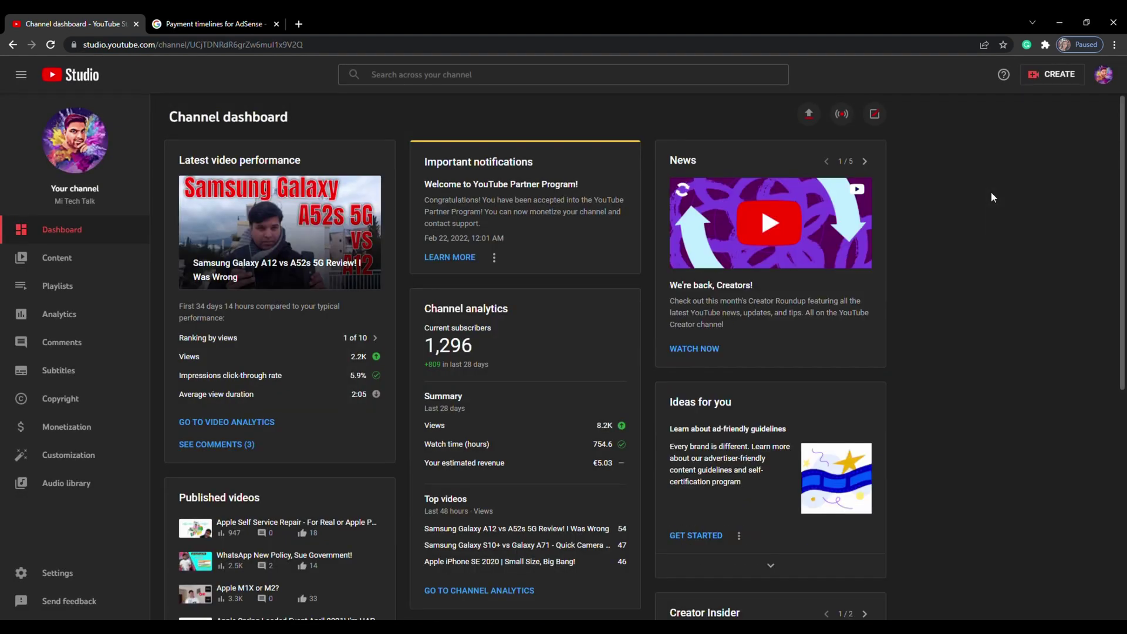
{"action": "left_click", "coordinate": [111, 439]}
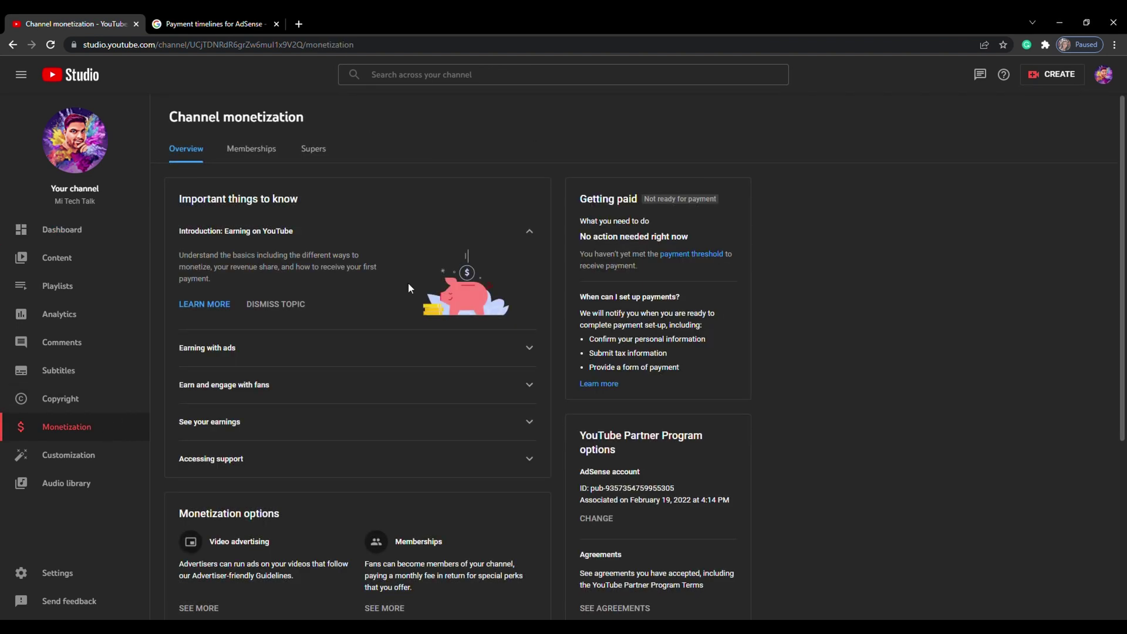
{"action": "left_click", "coordinate": [261, 156]}
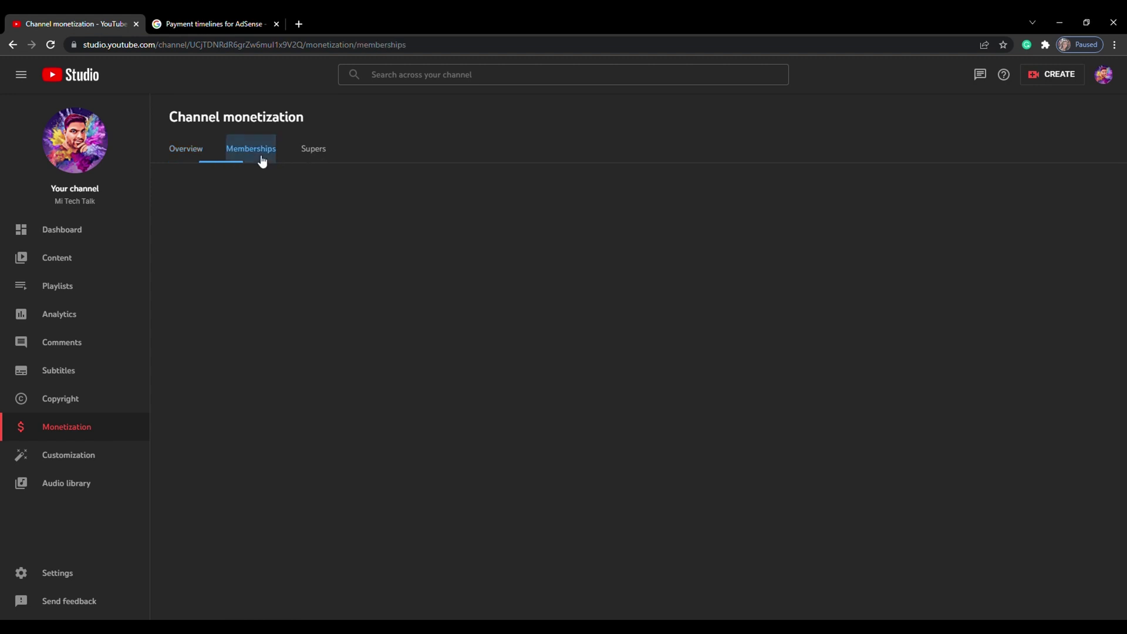
{"action": "left_click", "coordinate": [328, 158]}
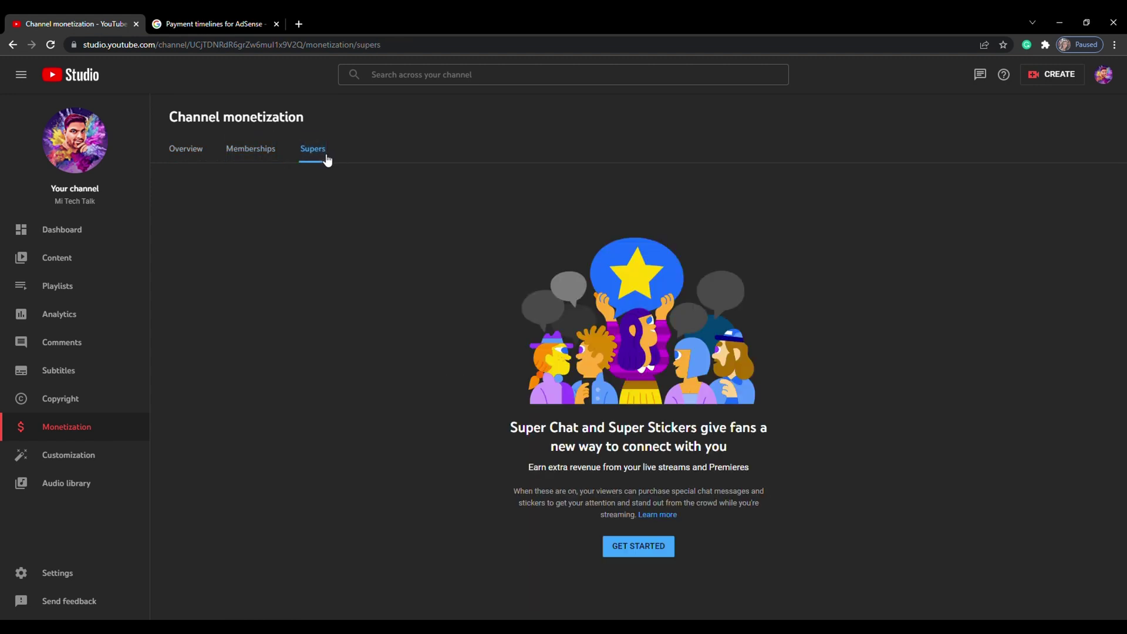
On the Overview tab, expand Earning with ads, Earn and engage with fans, See your earnings, Accessing support.
{"action": "left_click", "coordinate": [194, 158]}
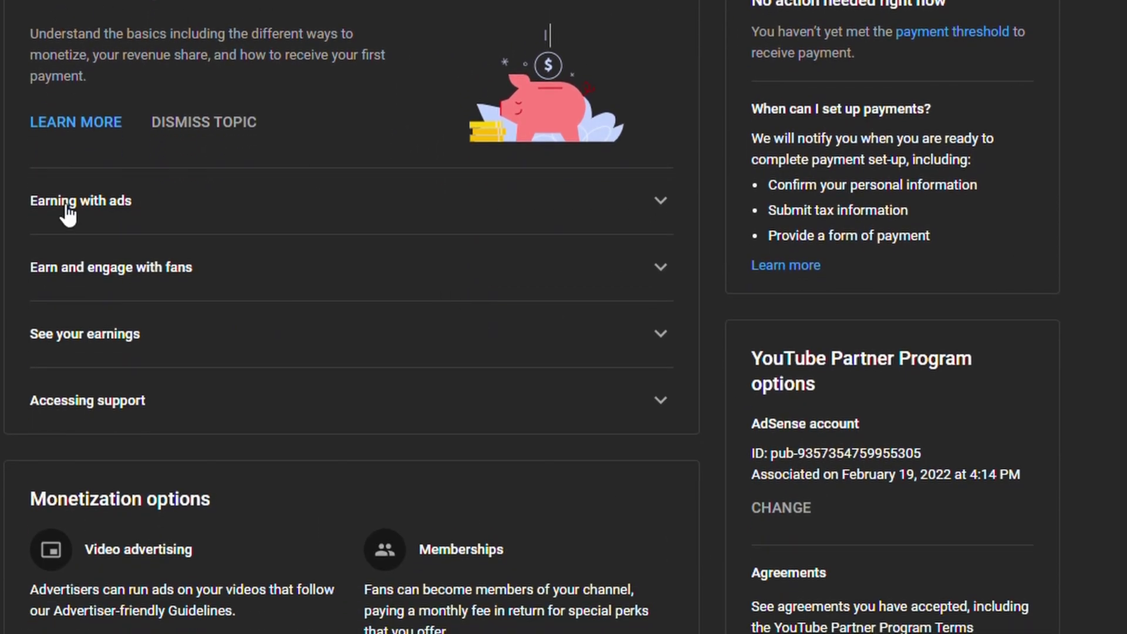
{"action": "left_click", "coordinate": [78, 225]}
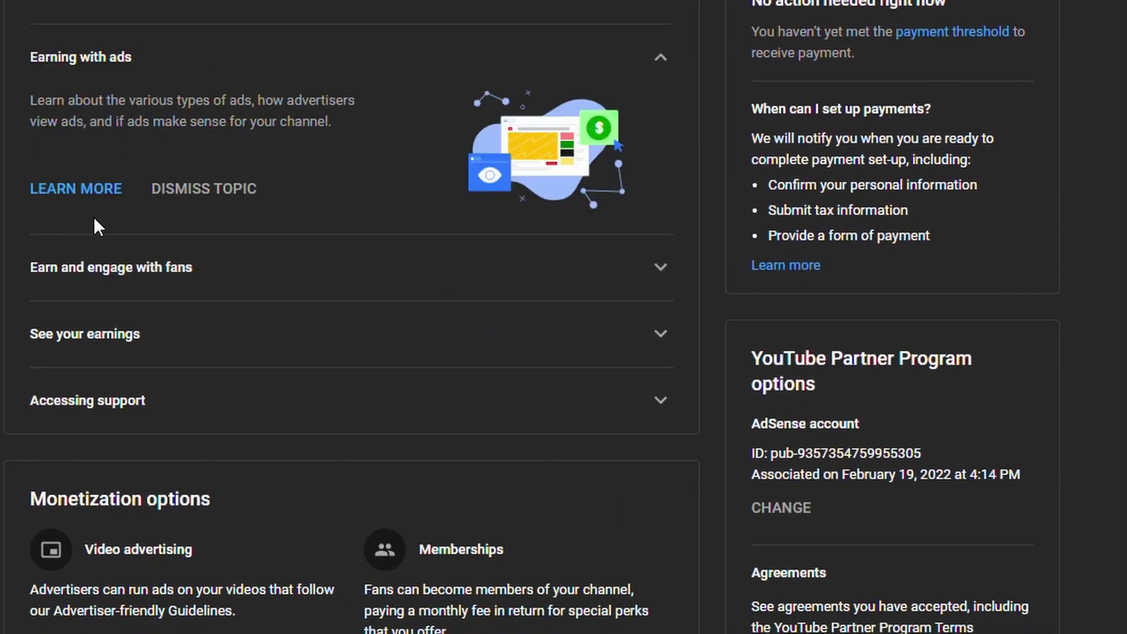
{"action": "left_click", "coordinate": [108, 294]}
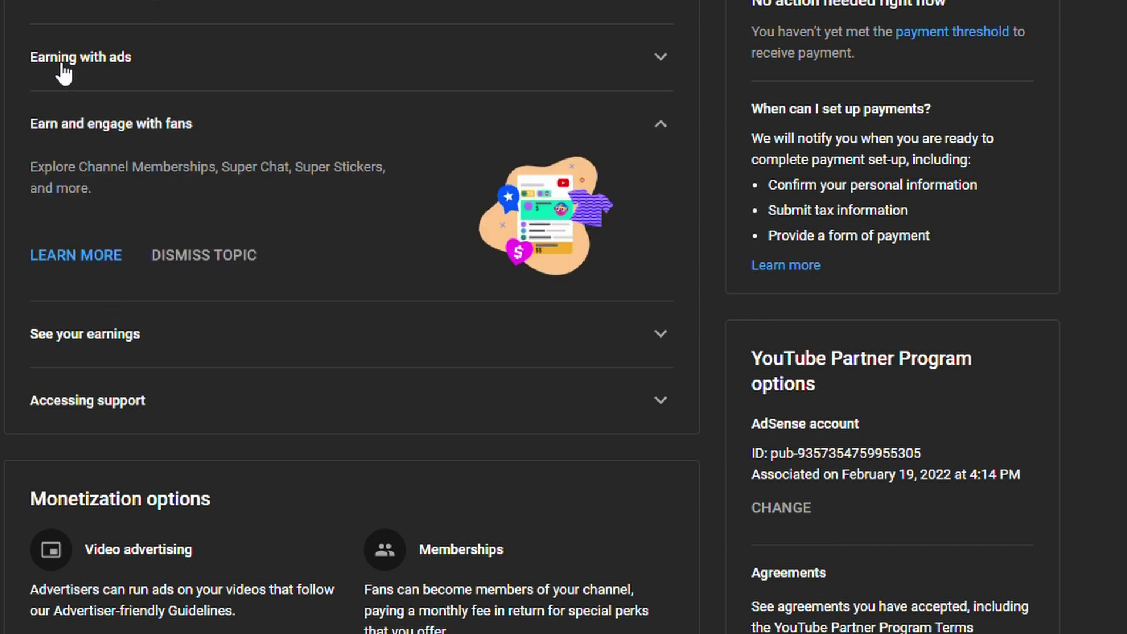
{"action": "left_click", "coordinate": [89, 354]}
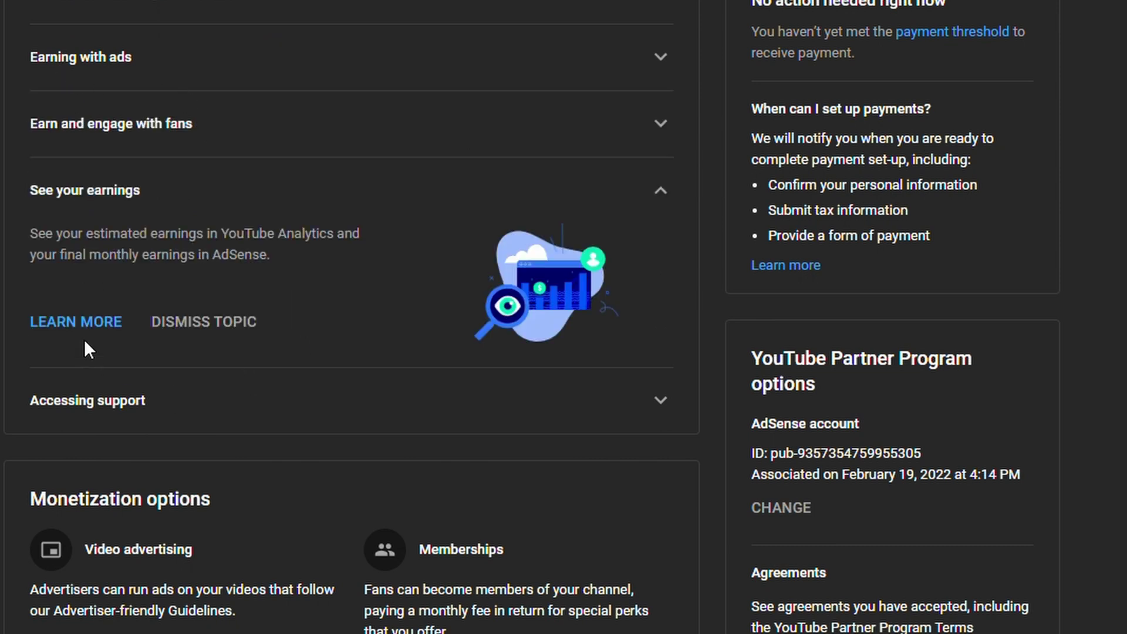
{"action": "left_click", "coordinate": [141, 418]}
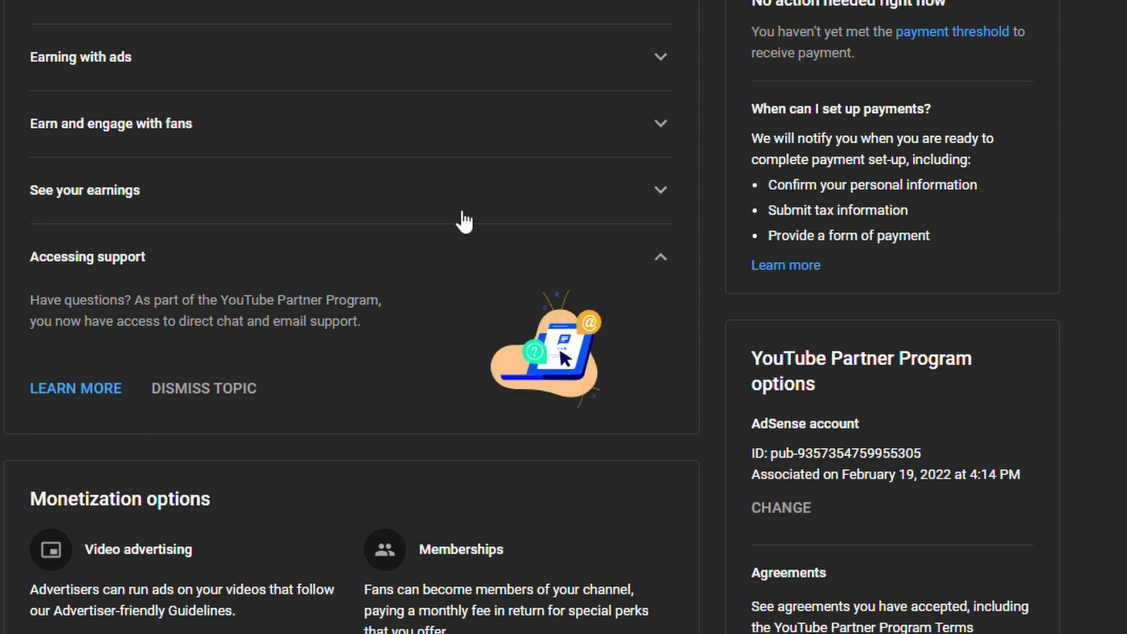
{"action": "scroll", "coordinate": [461, 219], "scroll_direction": "up", "scroll_amount": 2}
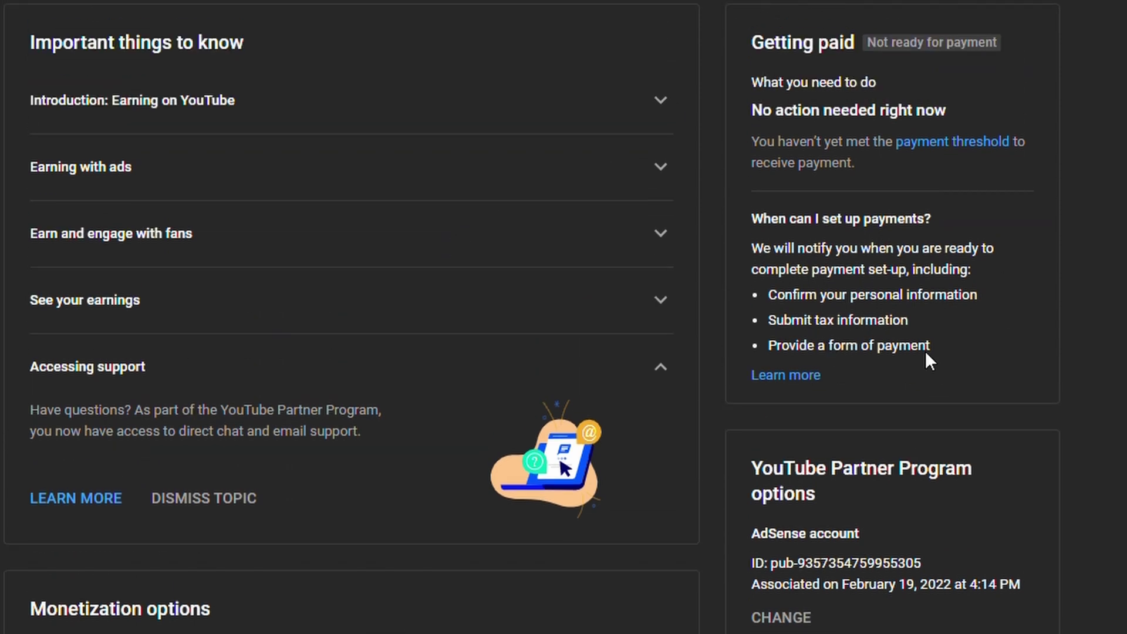
{"action": "left_click_drag", "start_coordinate": [751, 42], "coordinate": [856, 47]}
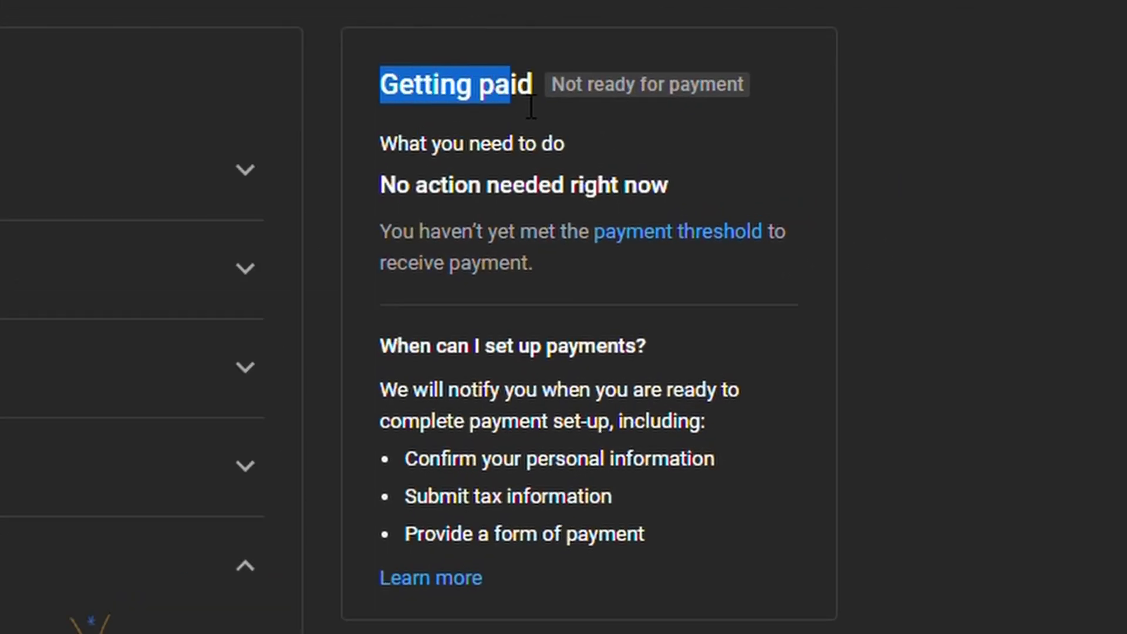
{"action": "left_click_drag", "start_coordinate": [537, 94], "coordinate": [764, 82]}
{"action": "left_click_drag", "start_coordinate": [355, 153], "coordinate": [684, 206]}
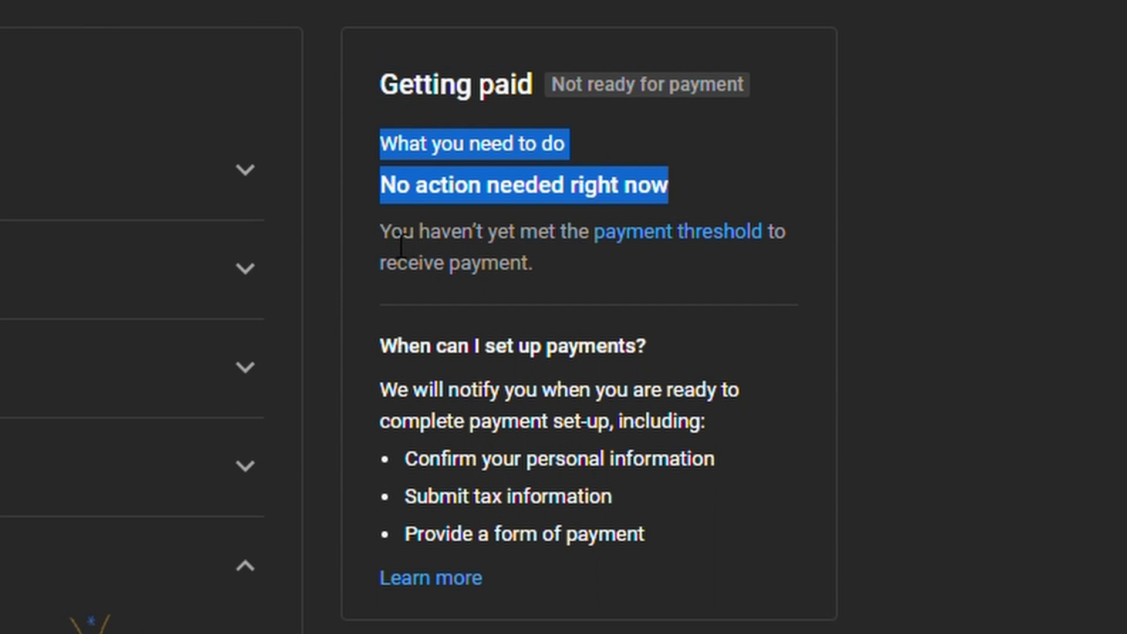
{"action": "left_click_drag", "start_coordinate": [381, 235], "coordinate": [555, 282]}
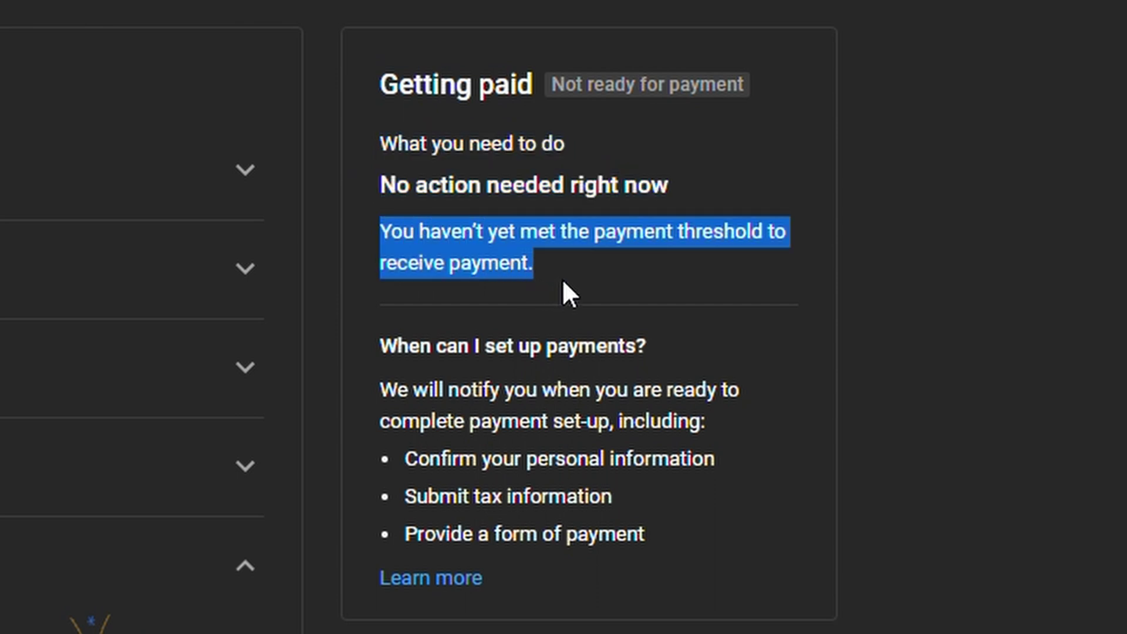
{"action": "left_click", "coordinate": [563, 280]}
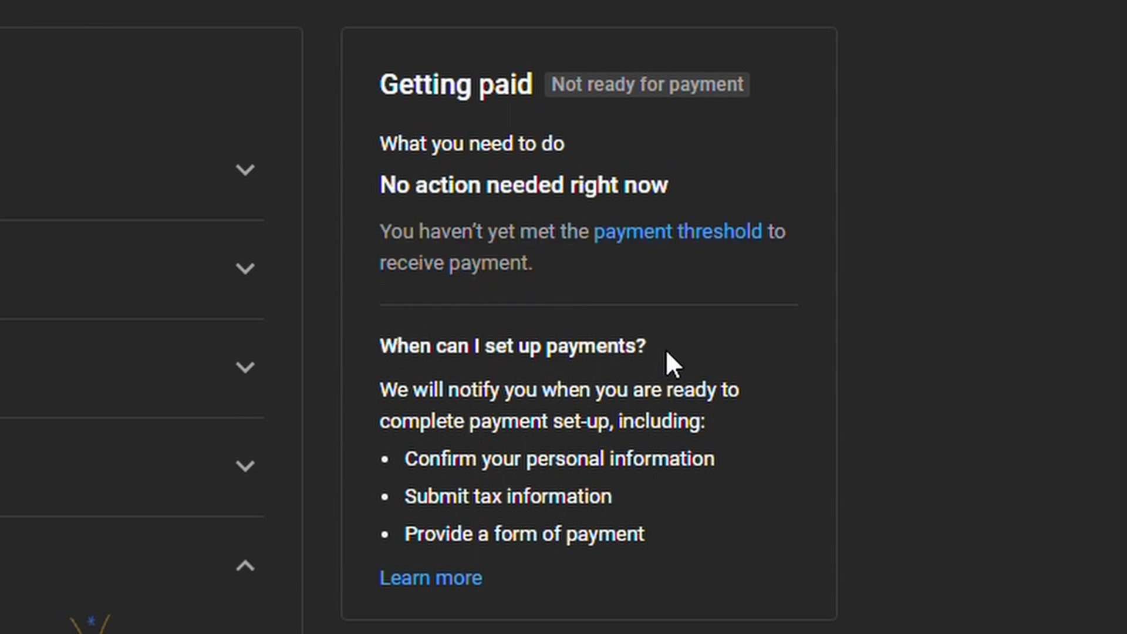
{"action": "left_click_drag", "start_coordinate": [665, 350], "coordinate": [315, 327]}
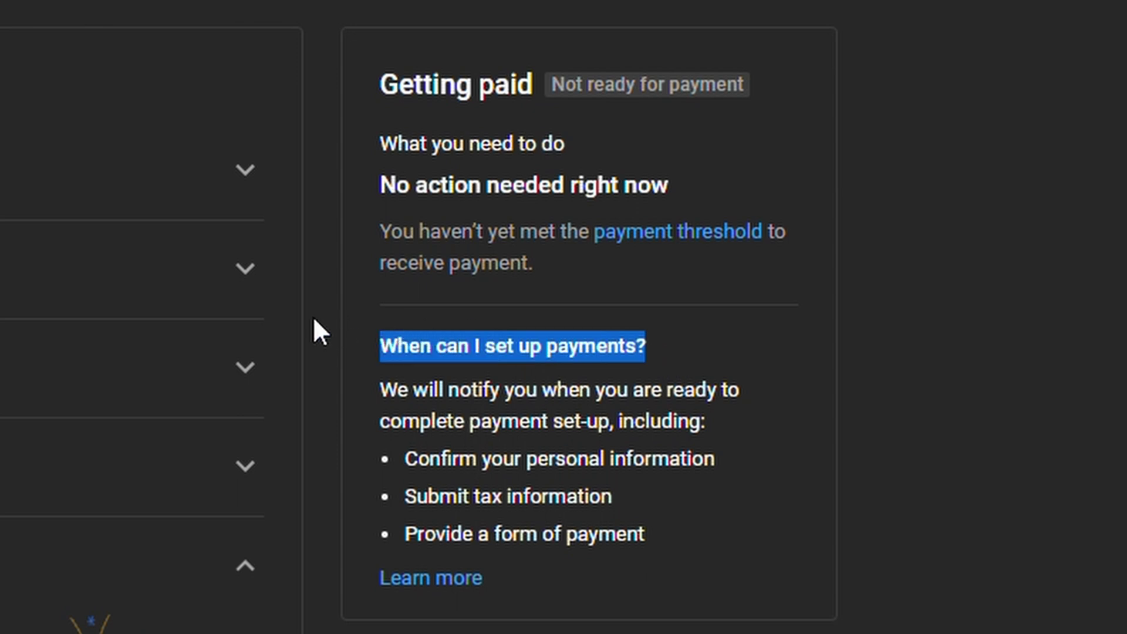
{"action": "left_click", "coordinate": [698, 343]}
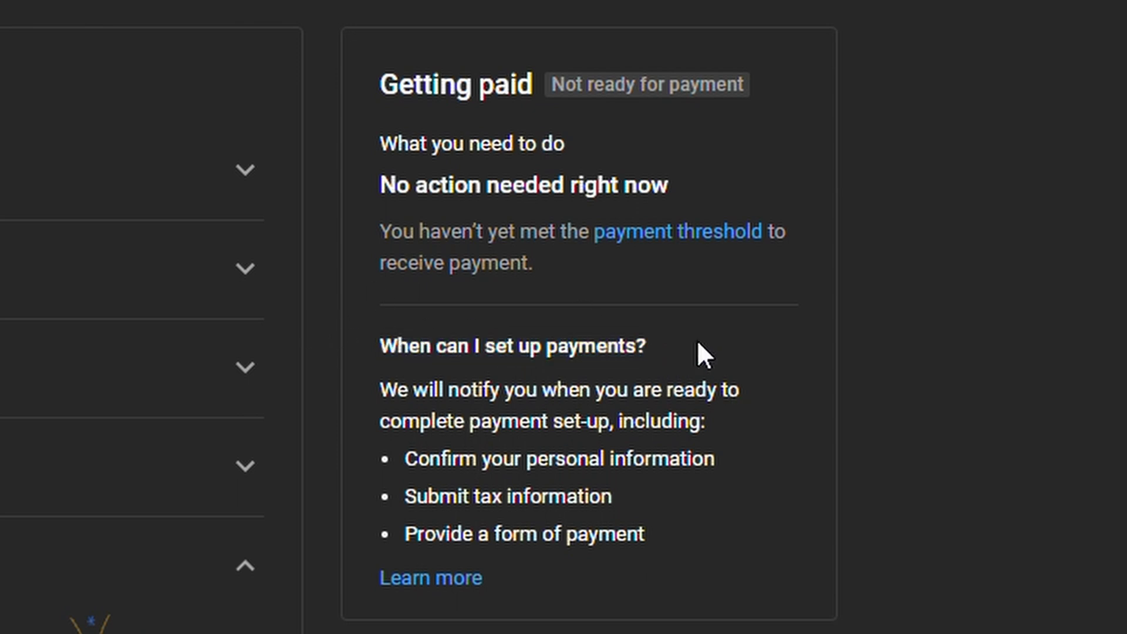
{"action": "left_click_drag", "start_coordinate": [379, 385], "coordinate": [692, 547]}
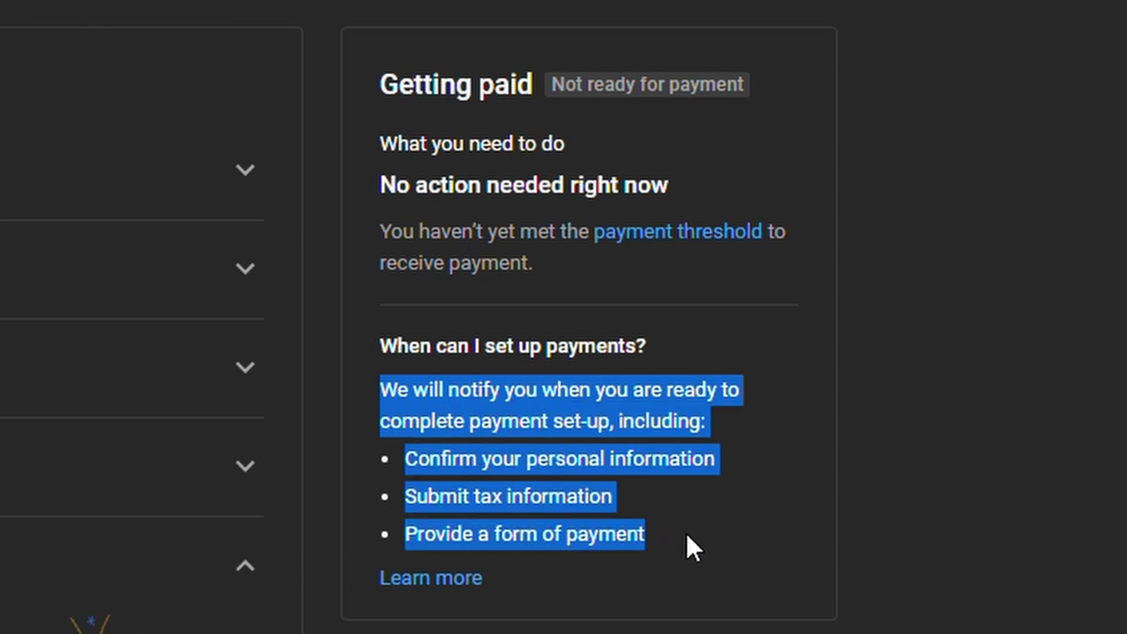
{"action": "left_click", "coordinate": [687, 536]}
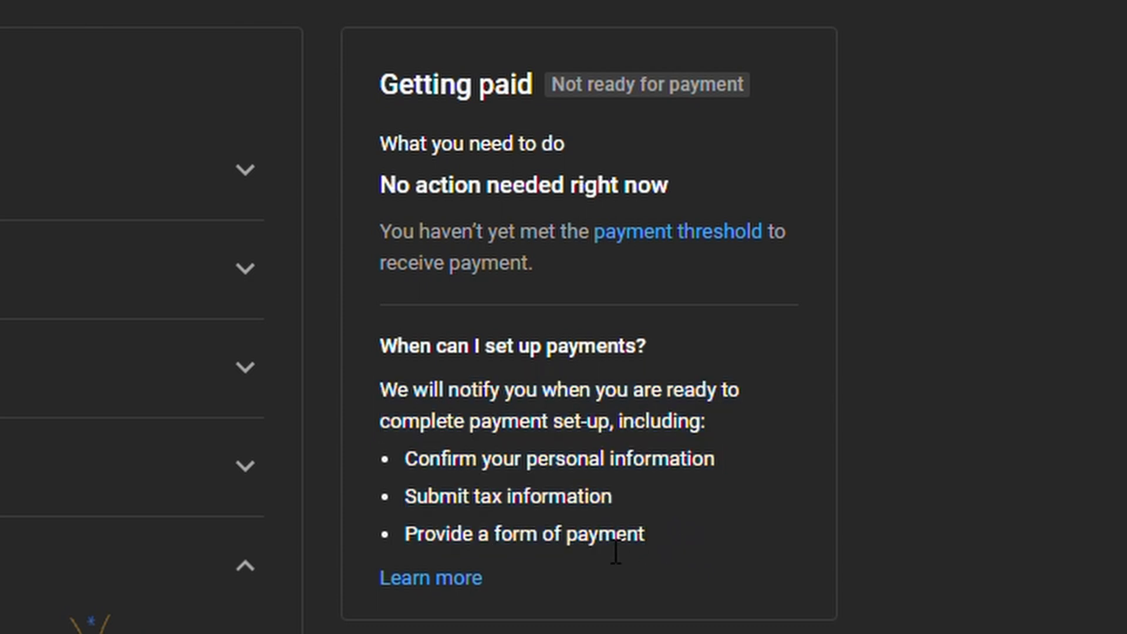
Open the Steps to getting paid guide, close Payment timelines, and follow the tax-submission link.
{"action": "left_click", "coordinate": [468, 592]}
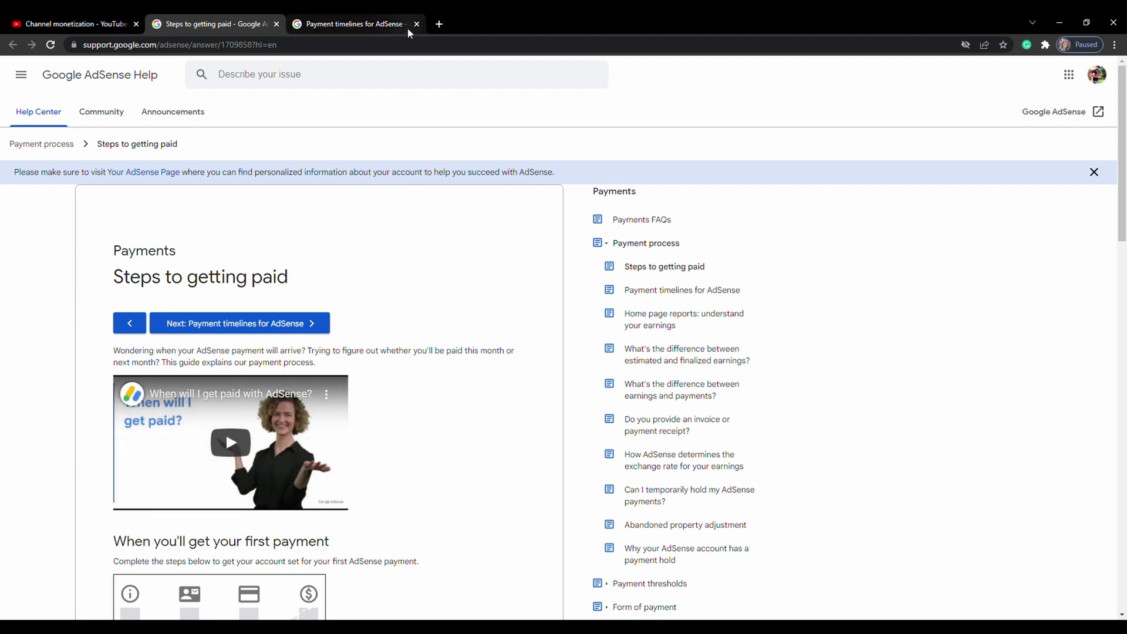
{"action": "left_click", "coordinate": [416, 25]}
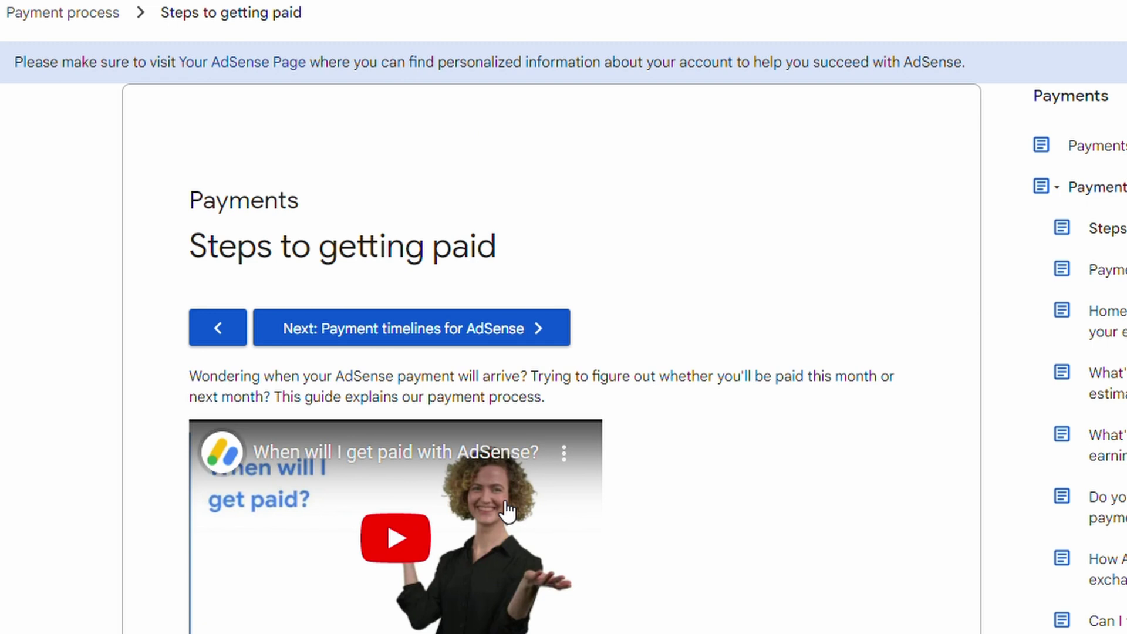
{"action": "scroll", "coordinate": [506, 511], "scroll_direction": "down", "scroll_amount": 3}
{"action": "scroll", "coordinate": [507, 511], "scroll_direction": "down", "scroll_amount": 2}
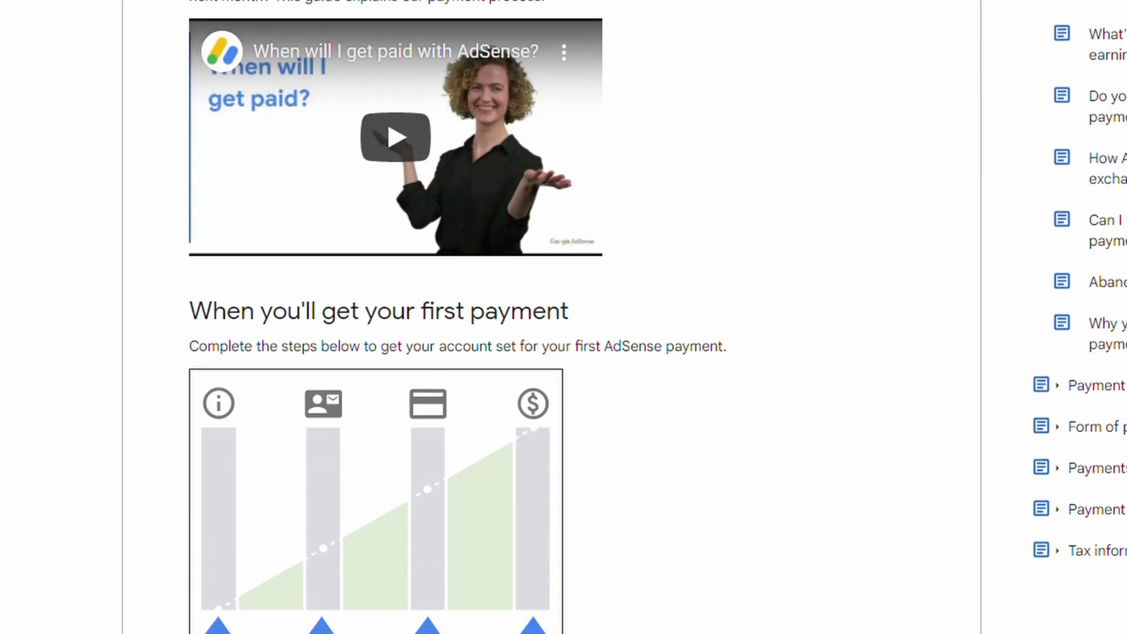
{"action": "scroll", "coordinate": [395, 467], "scroll_direction": "down", "scroll_amount": 4}
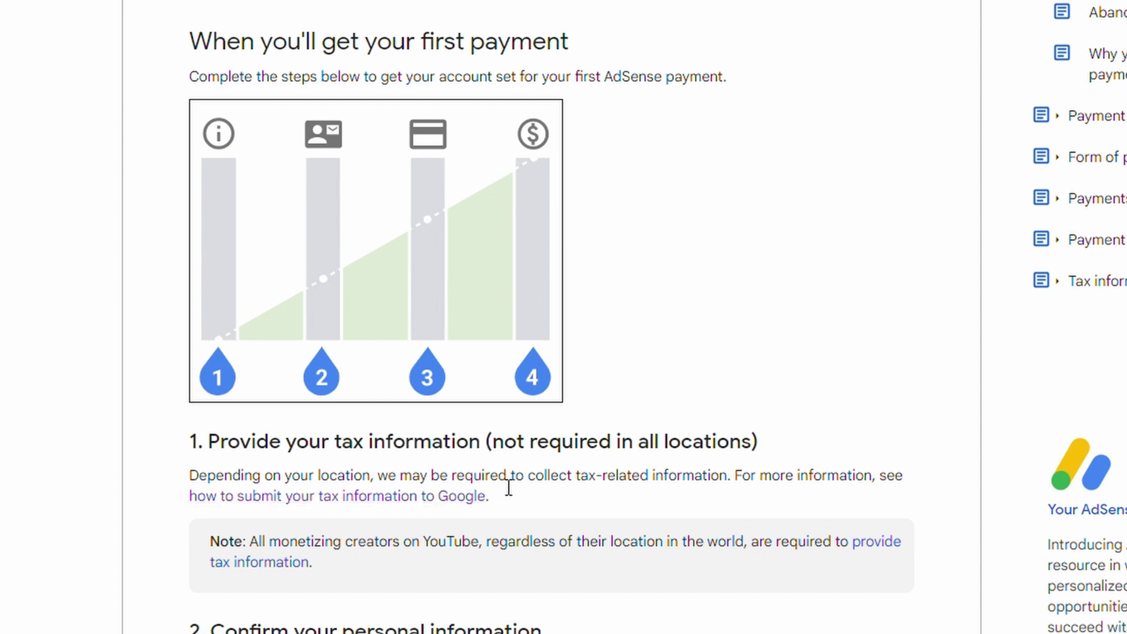
{"action": "left_click", "coordinate": [389, 504]}
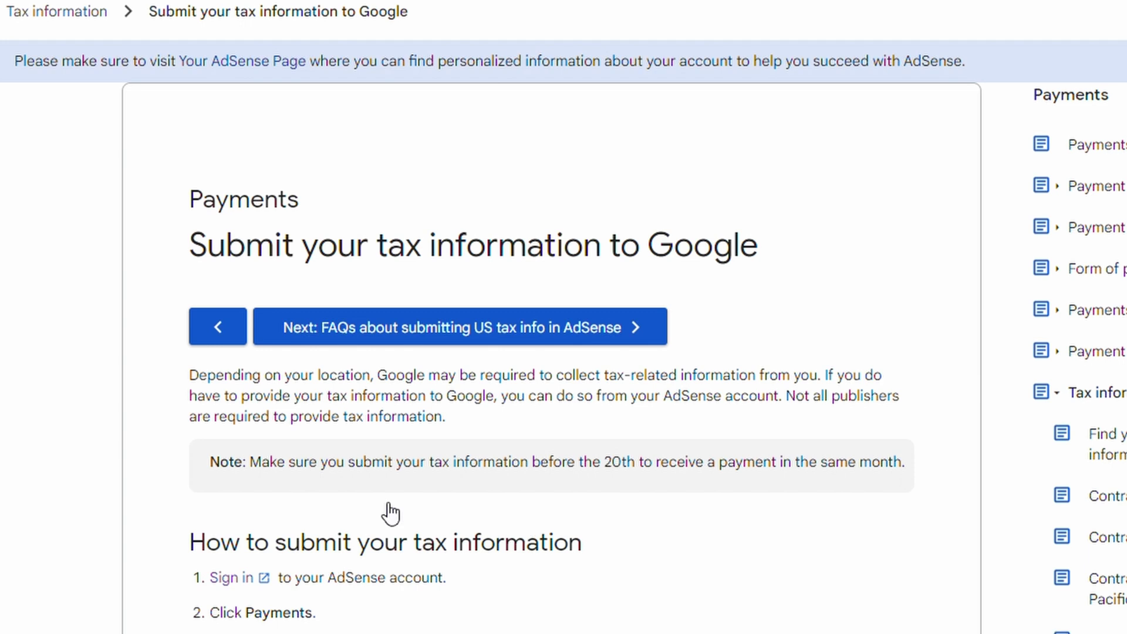
Scroll the tax information article down to its numbered steps.
{"action": "scroll", "coordinate": [390, 514], "scroll_direction": "down", "scroll_amount": 4}
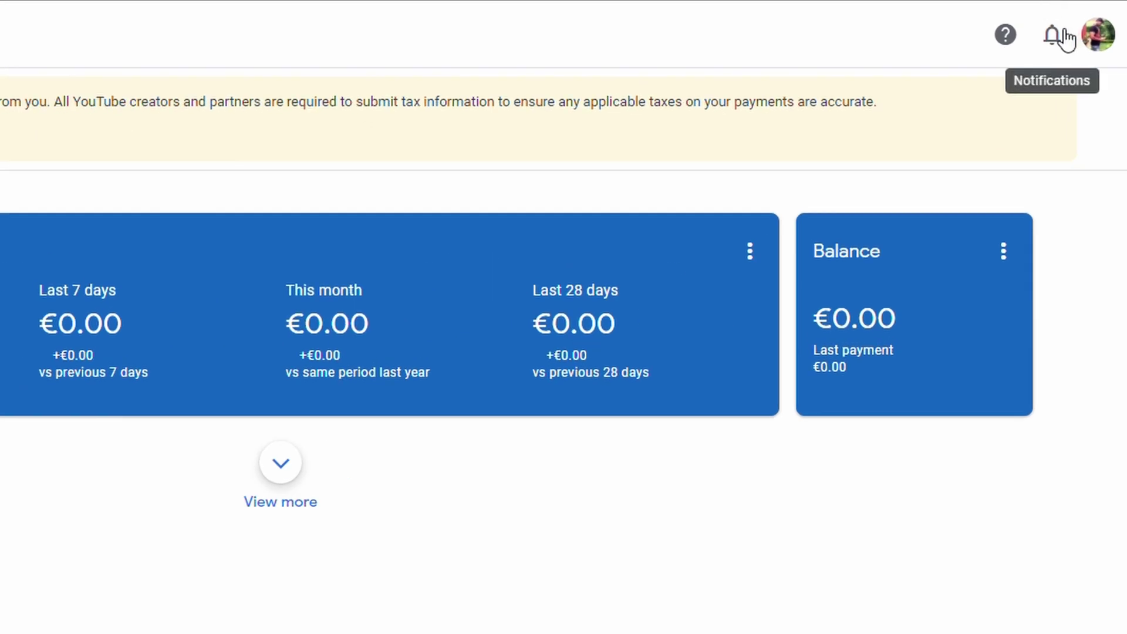
Read and dismiss the AdSense notifications, then show more report cards on Home.
{"action": "left_click", "coordinate": [1064, 39]}
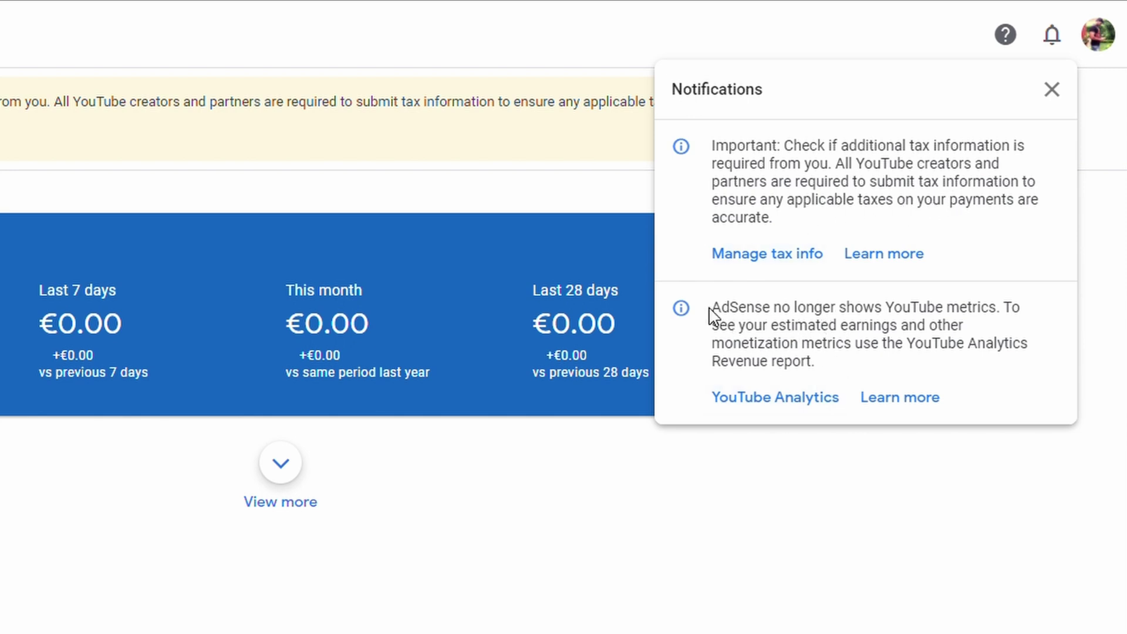
{"action": "left_click_drag", "start_coordinate": [711, 310], "coordinate": [1005, 370]}
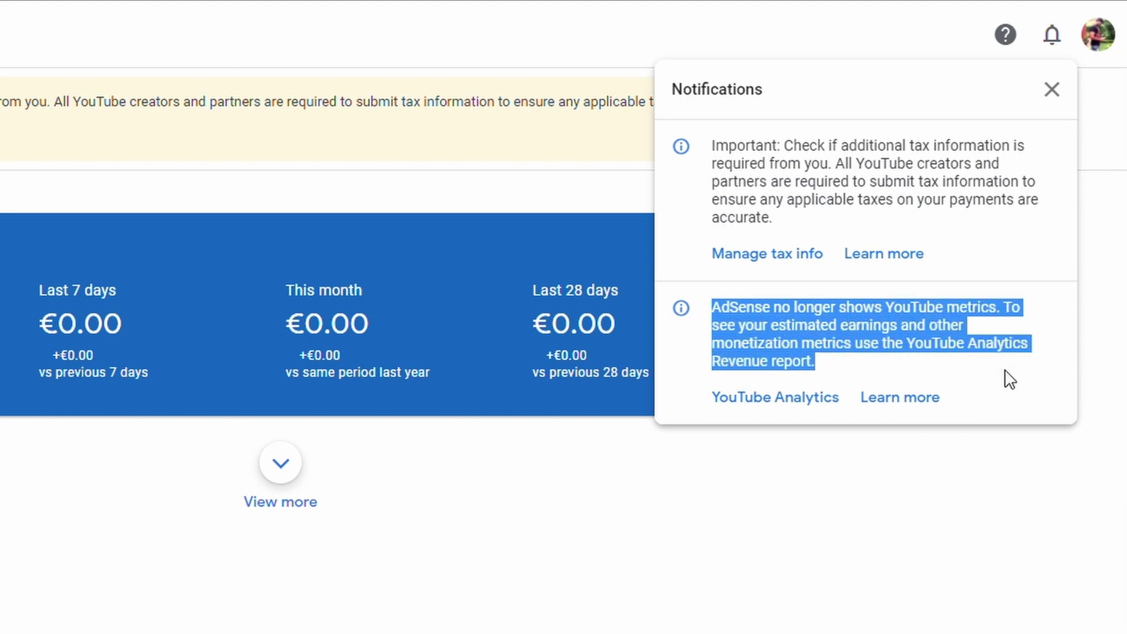
{"action": "left_click", "coordinate": [1005, 368]}
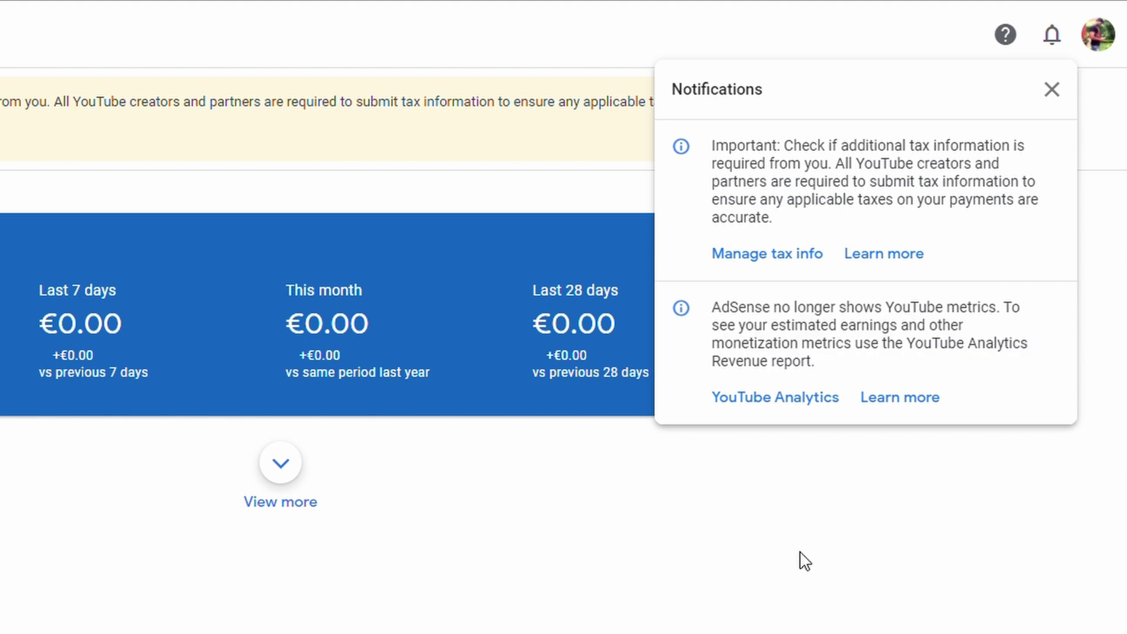
{"action": "left_click", "coordinate": [822, 546]}
{"action": "left_click", "coordinate": [292, 461]}
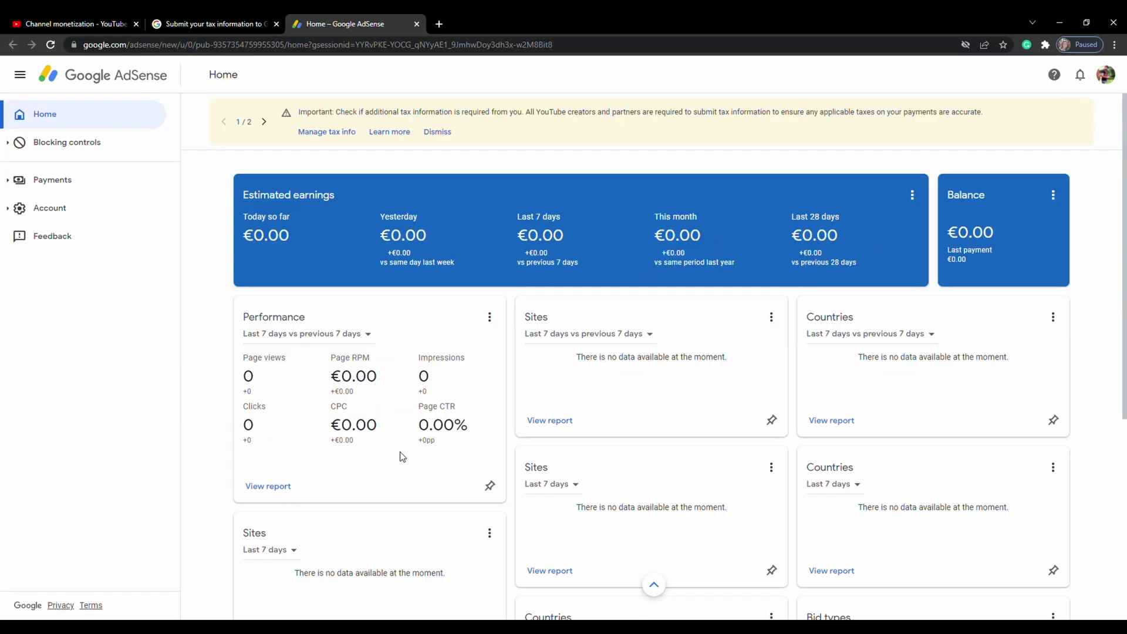
{"action": "scroll", "coordinate": [402, 457], "scroll_direction": "down", "scroll_amount": 6}
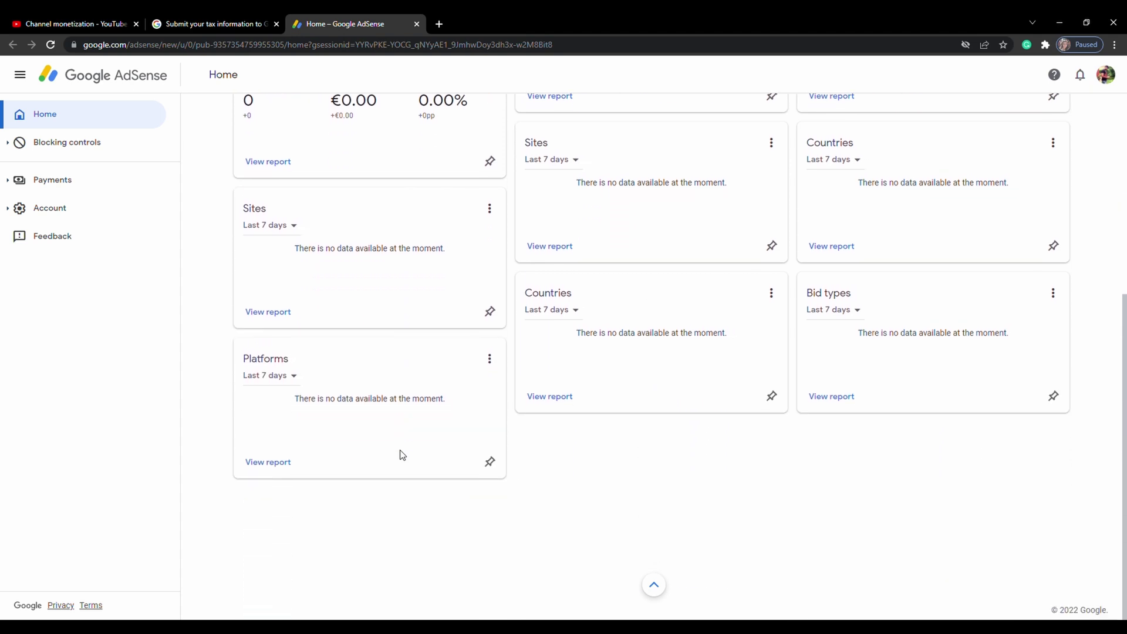
{"action": "scroll", "coordinate": [402, 456], "scroll_direction": "up", "scroll_amount": 6}
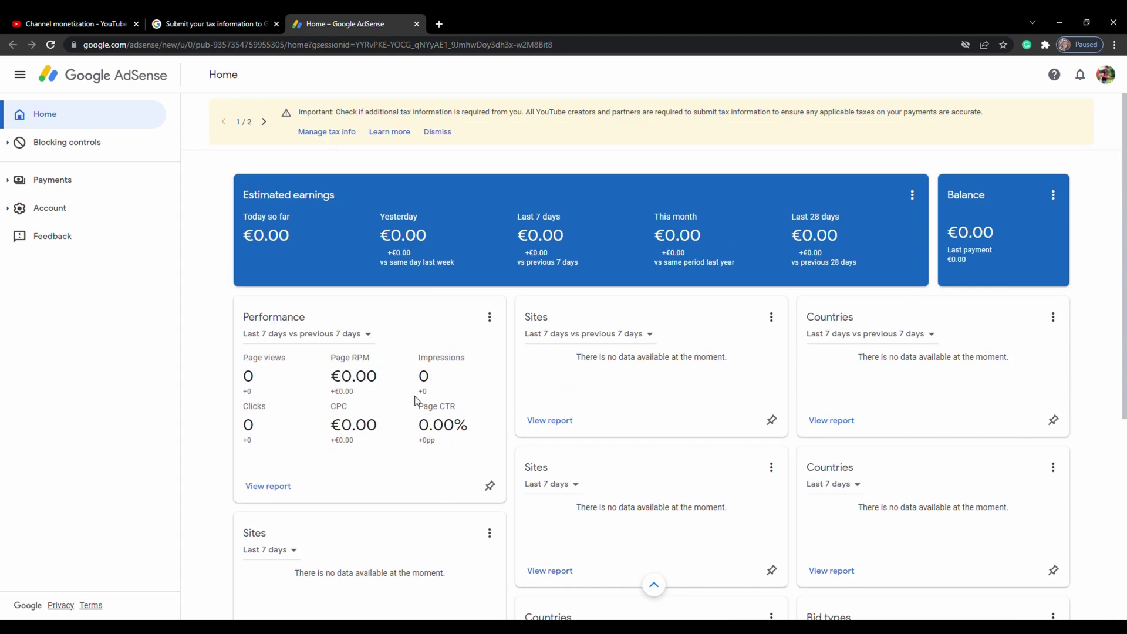
{"action": "left_click", "coordinate": [202, 19]}
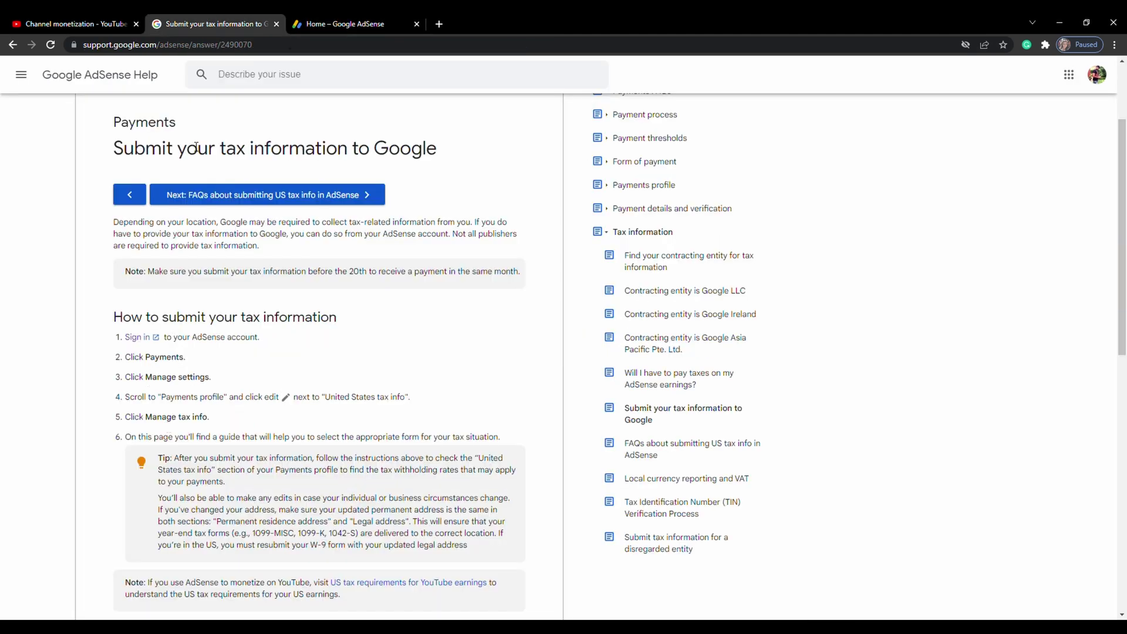
{"action": "left_click", "coordinate": [350, 24]}
Open Payments info's Manage tax info page and review the 30% withholding warning and No tax info status.
{"action": "left_click", "coordinate": [99, 191]}
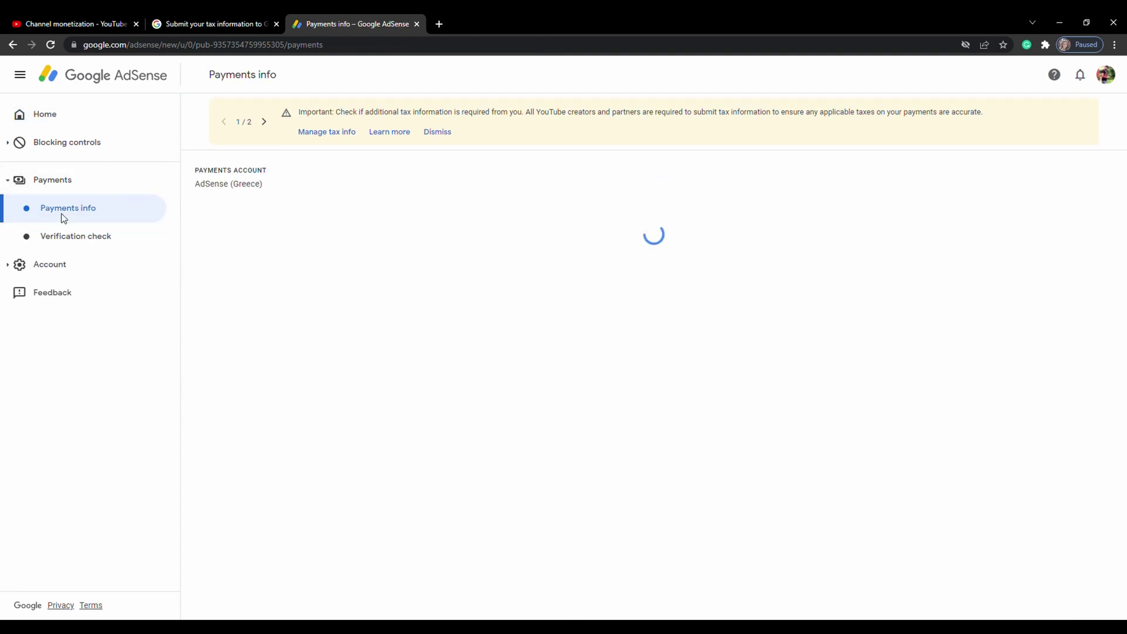
{"action": "left_click", "coordinate": [341, 141]}
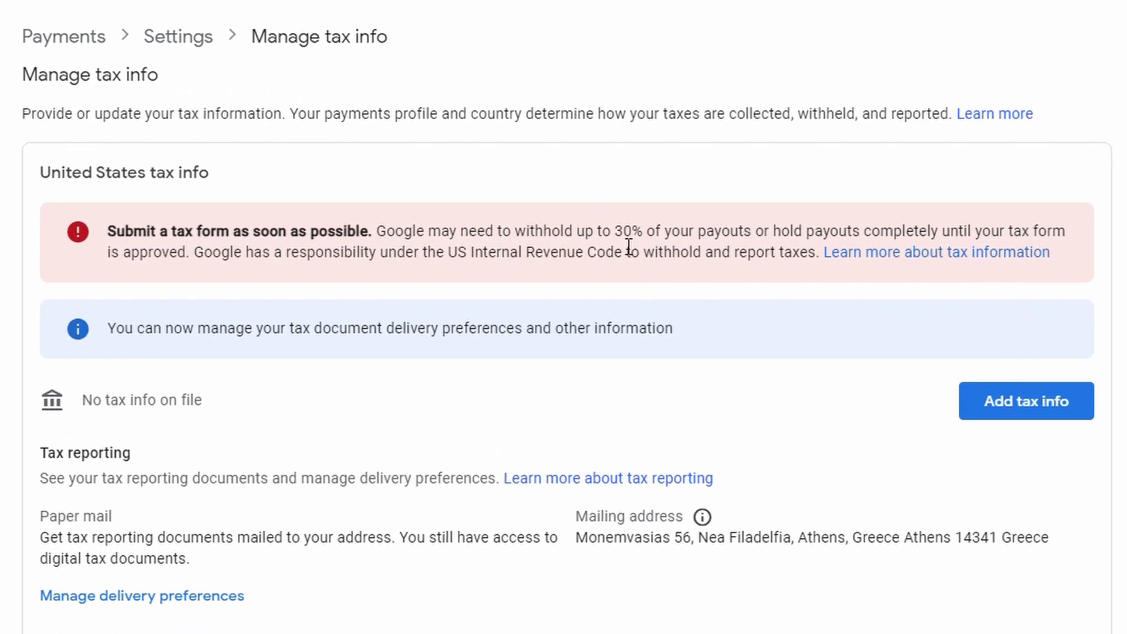
{"action": "left_click_drag", "start_coordinate": [616, 241], "coordinate": [762, 243]}
{"action": "left_click", "coordinate": [609, 331]}
{"action": "scroll", "coordinate": [609, 330], "scroll_direction": "down", "scroll_amount": 1}
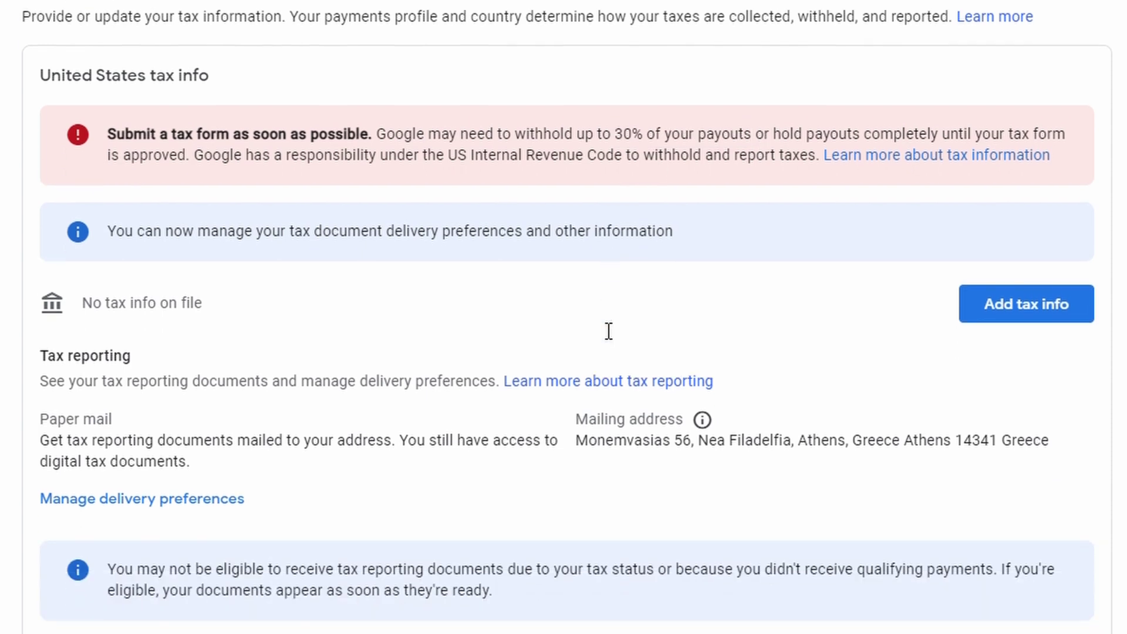
{"action": "left_click_drag", "start_coordinate": [80, 303], "coordinate": [222, 303]}
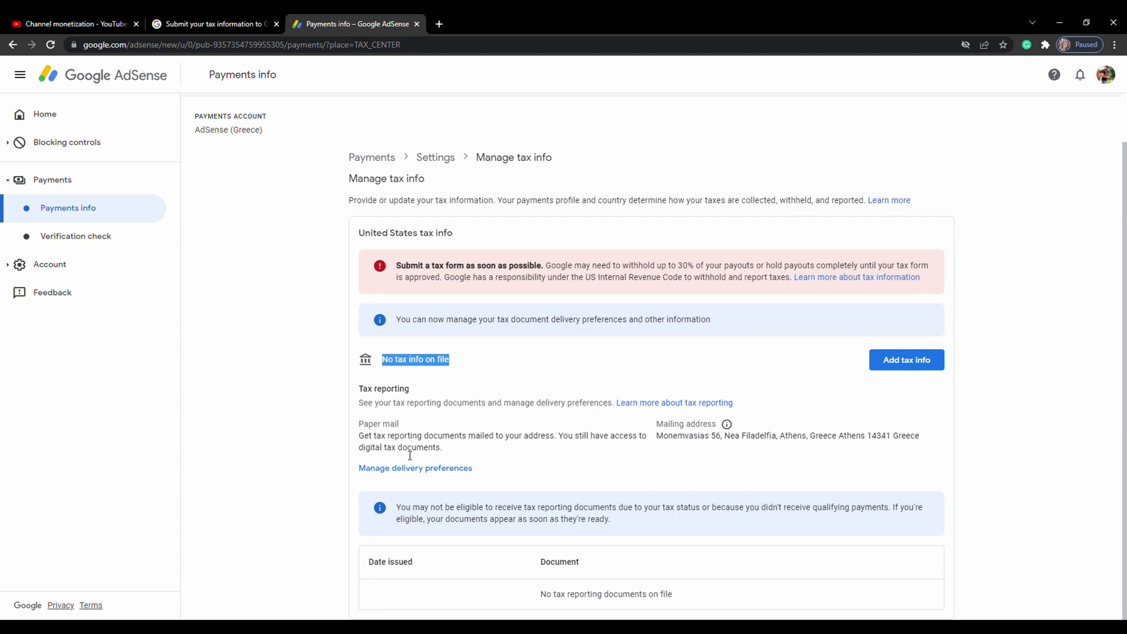
Switch US tax document delivery to Paperless, accepting the paperless delivery agreement.
{"action": "left_click", "coordinate": [472, 468]}
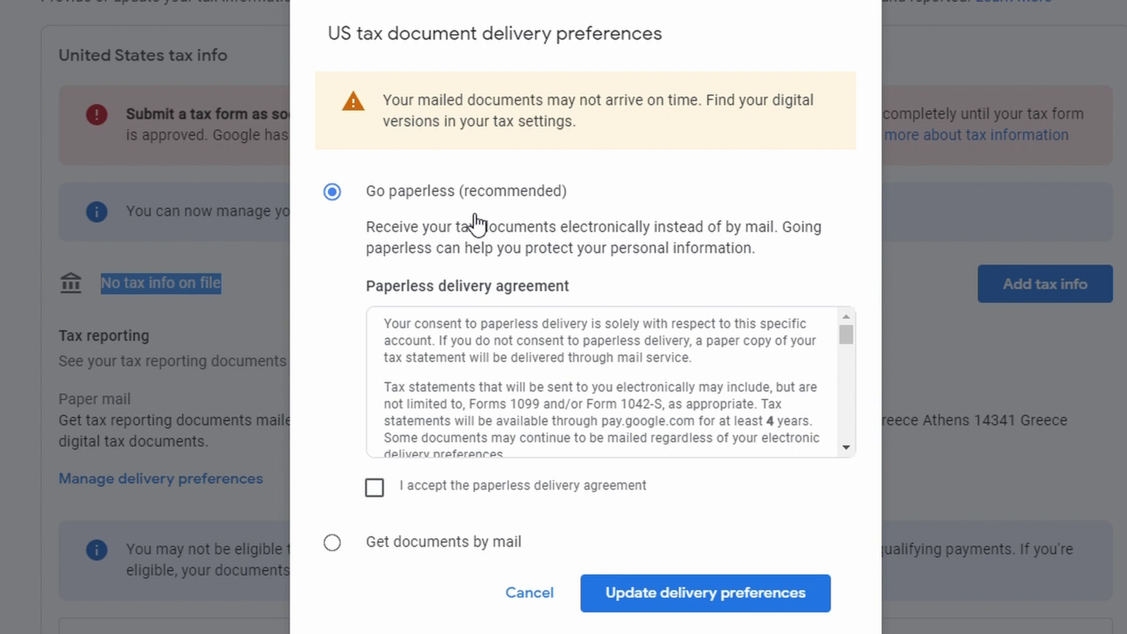
{"action": "scroll", "coordinate": [499, 338], "scroll_direction": "down", "scroll_amount": 5}
{"action": "scroll", "coordinate": [499, 340], "scroll_direction": "down", "scroll_amount": 3}
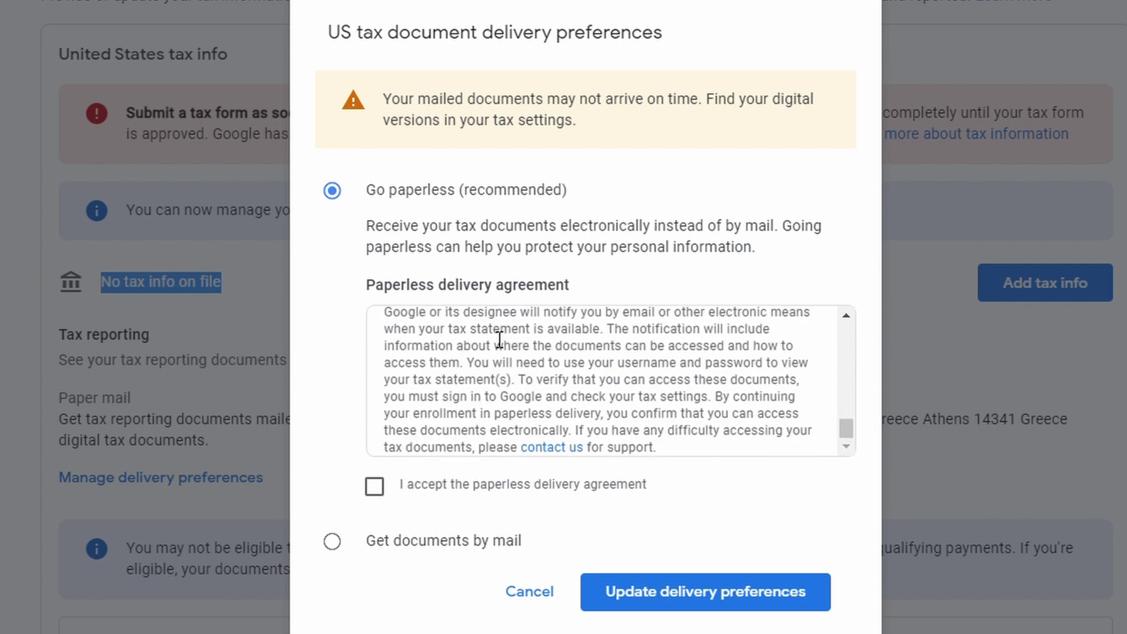
{"action": "left_click", "coordinate": [710, 605]}
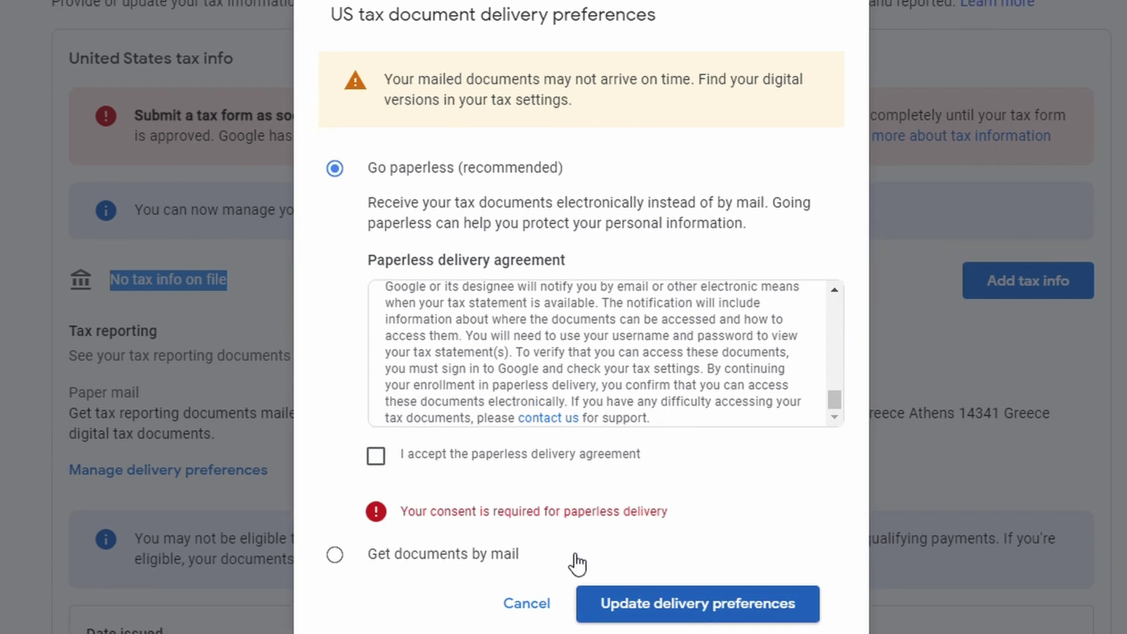
{"action": "left_click", "coordinate": [376, 457]}
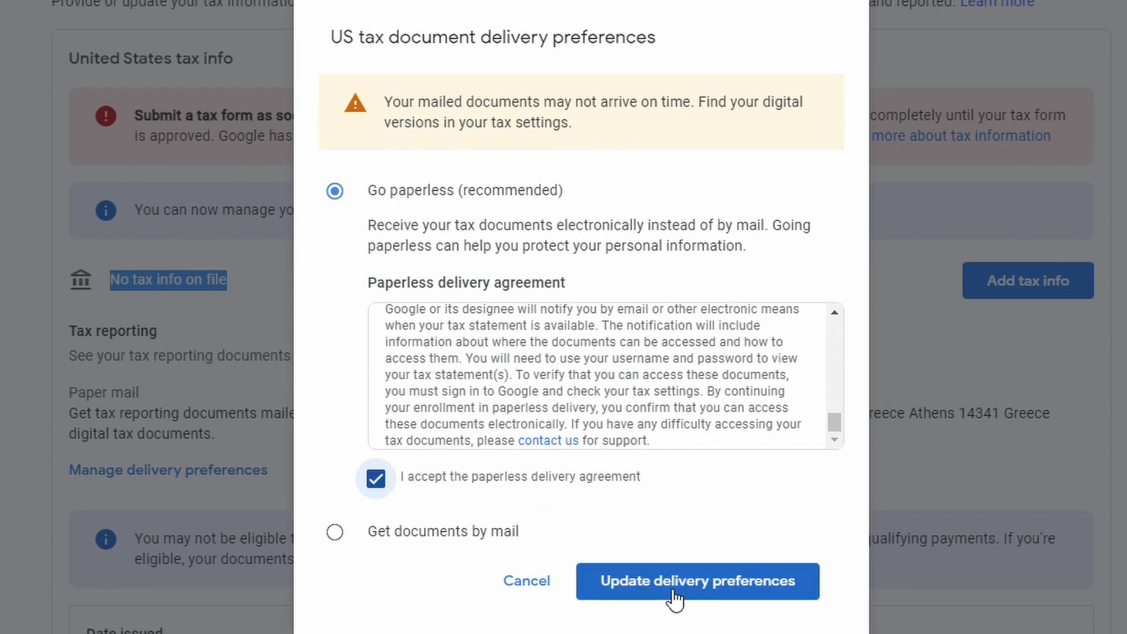
{"action": "left_click", "coordinate": [675, 590]}
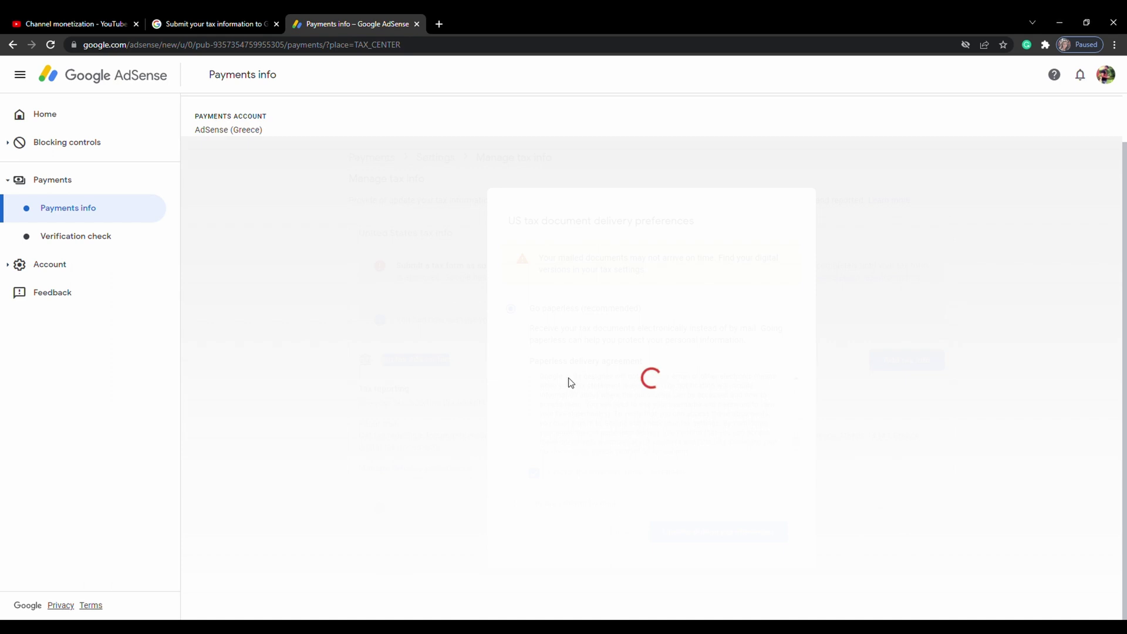
{"action": "triple_click", "coordinate": [568, 383]}
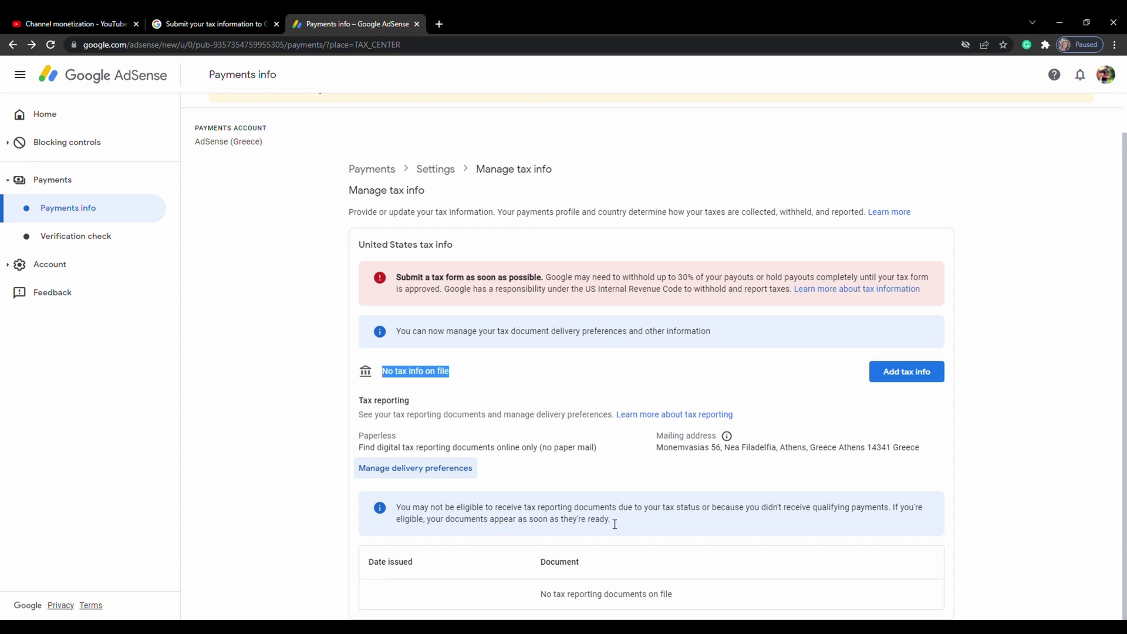
Add tax info and start the tax form from the Before you start dialog.
{"action": "left_click", "coordinate": [898, 372]}
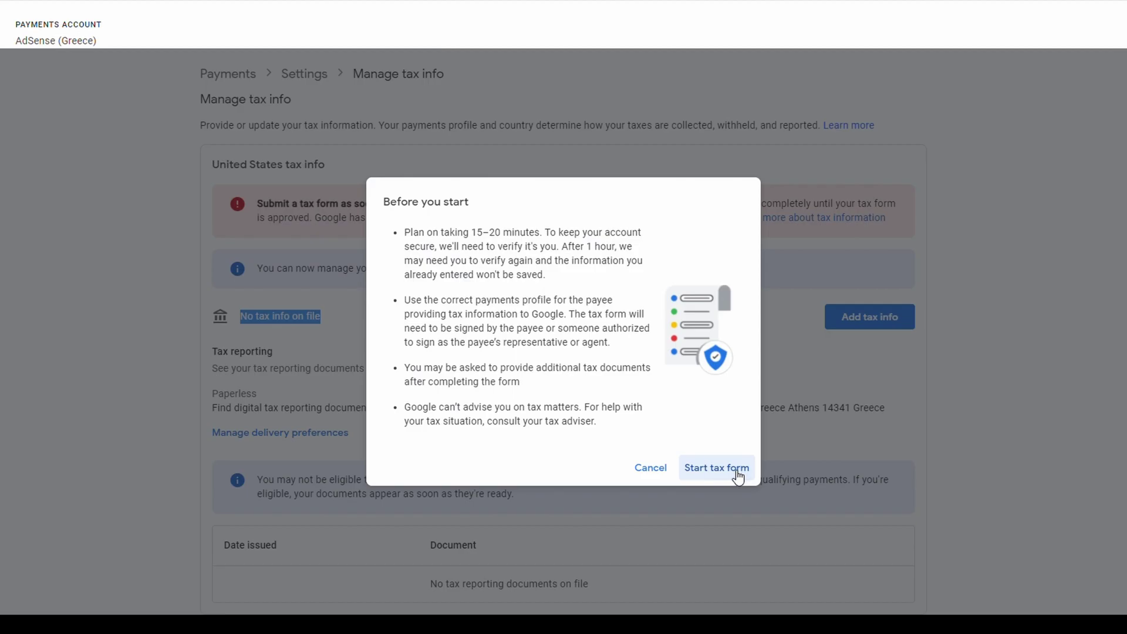
{"action": "left_click", "coordinate": [779, 497]}
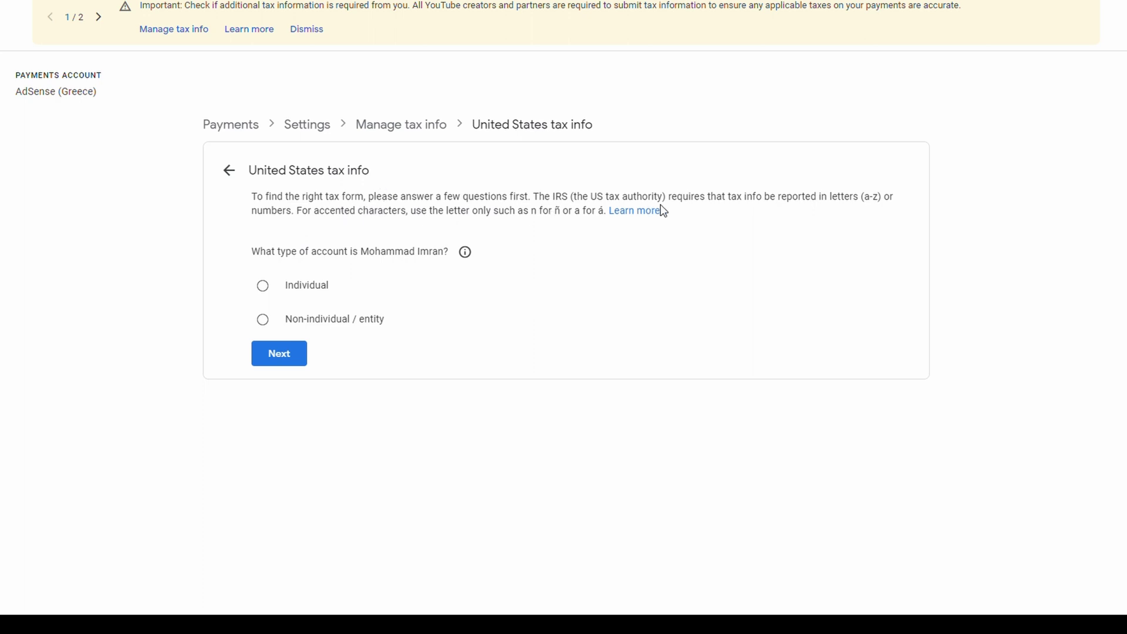
Answer Individual account, not a US citizen or resident, and choose the W-8BEN form.
{"action": "left_click", "coordinate": [263, 288]}
{"action": "left_click", "coordinate": [279, 367]}
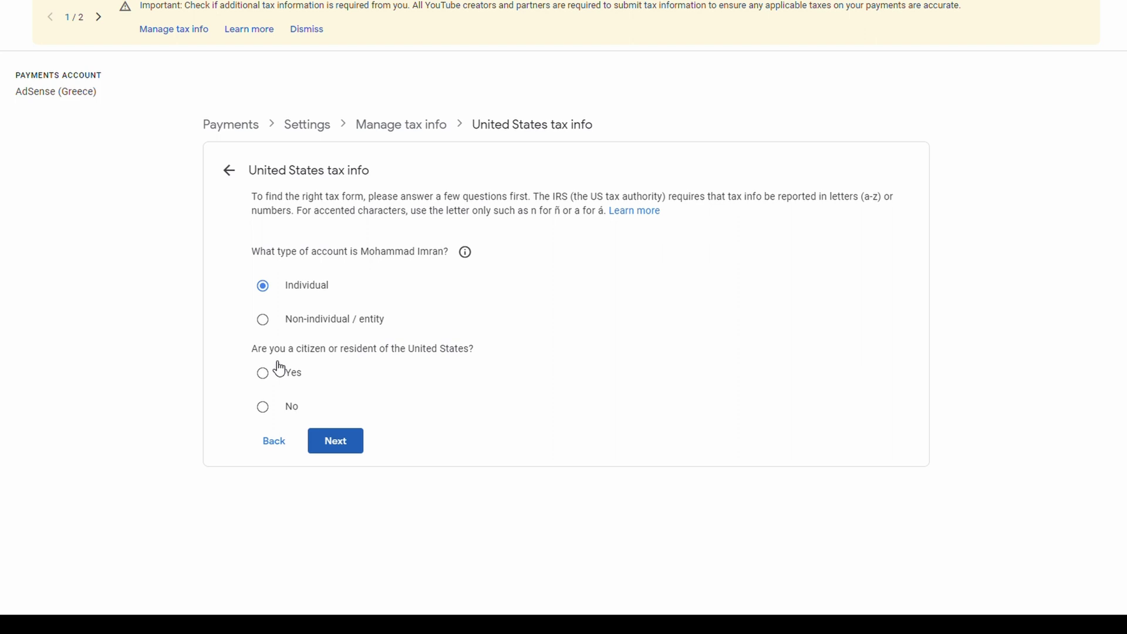
{"action": "left_click", "coordinate": [264, 409]}
{"action": "left_click", "coordinate": [354, 449]}
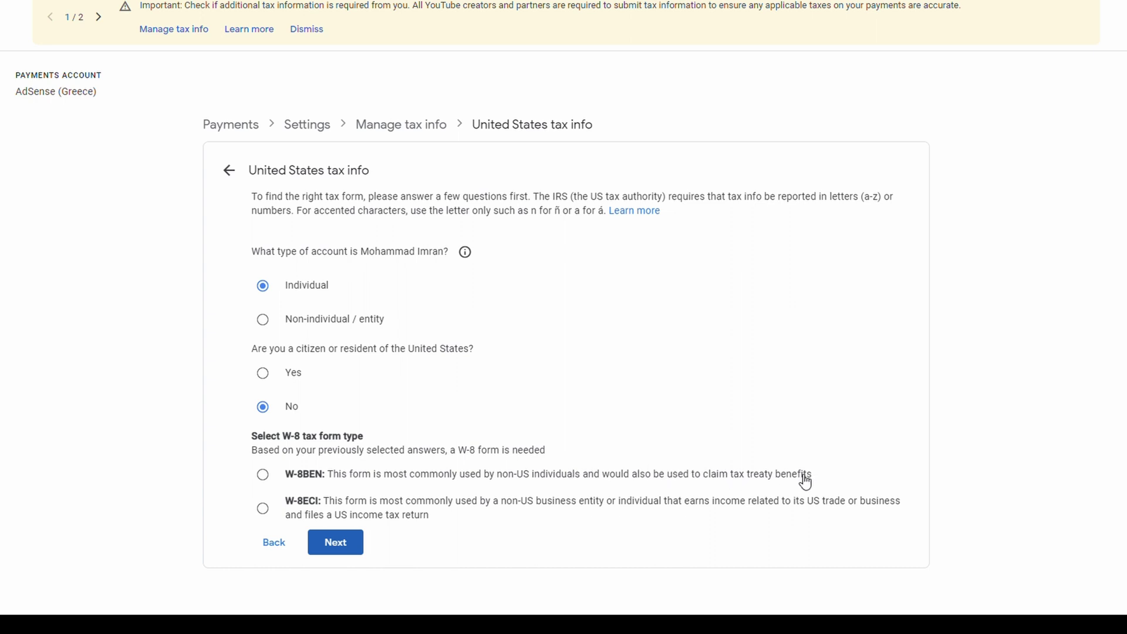
{"action": "left_click", "coordinate": [266, 476]}
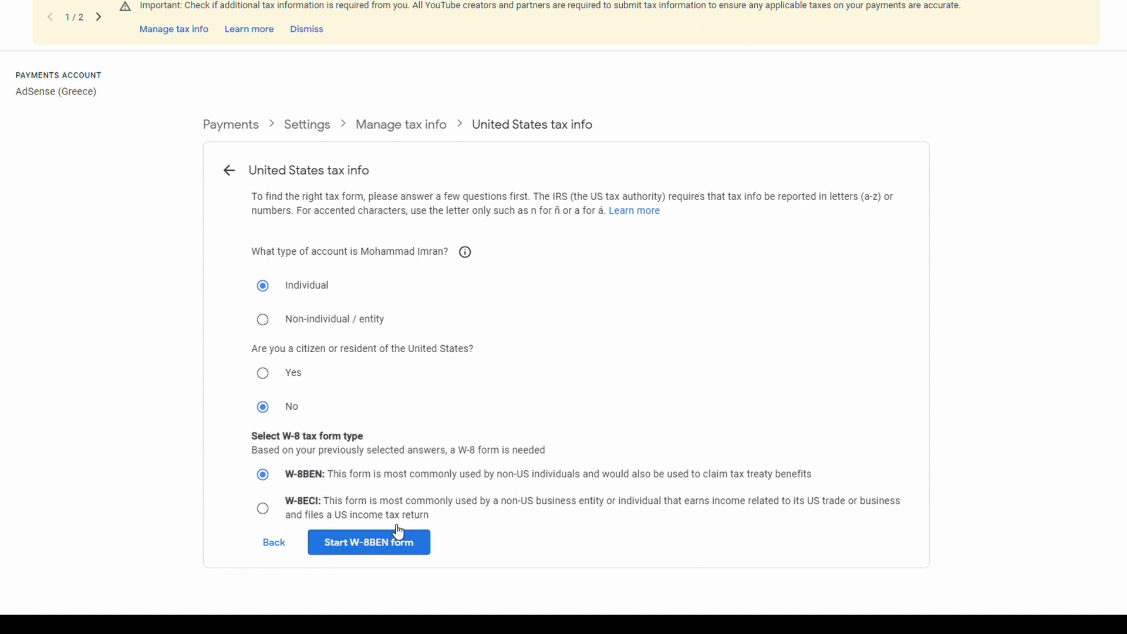
In the W-8BEN Tax identity step, set citizenship to India and enter the Foreign TIN.
{"action": "left_click", "coordinate": [367, 547]}
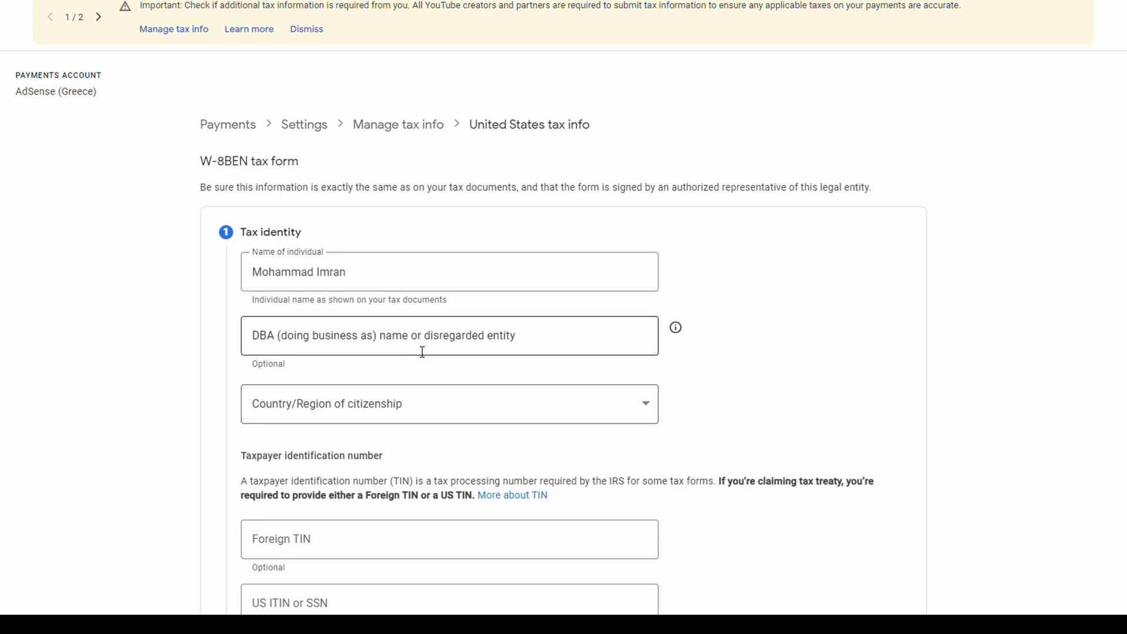
{"action": "left_click", "coordinate": [438, 408]}
{"action": "type", "text": "in"}
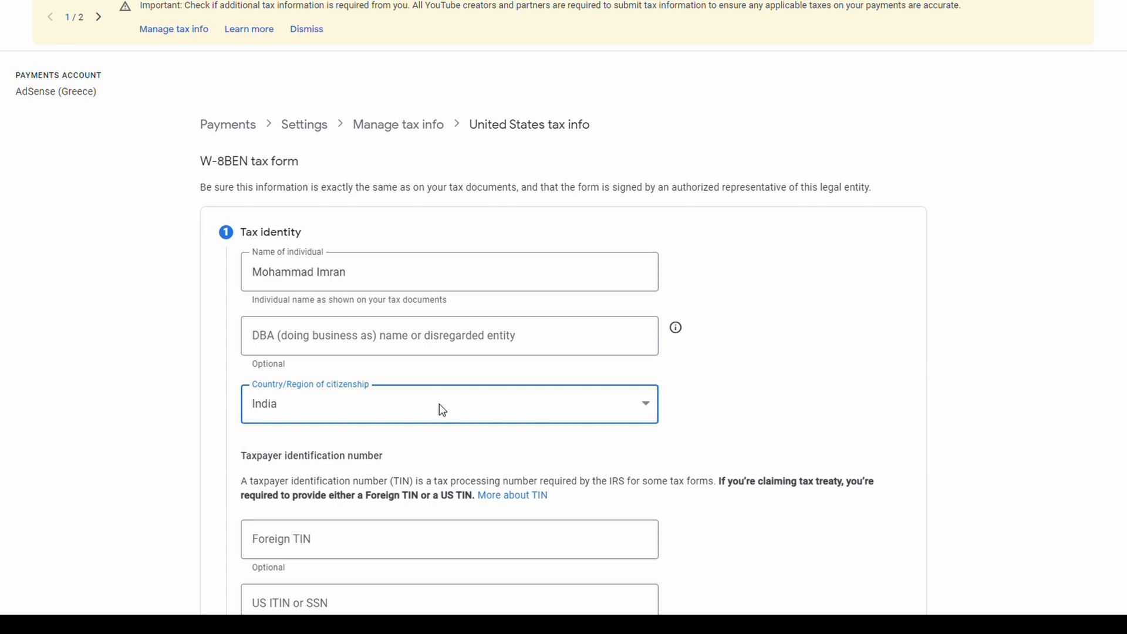
{"action": "scroll", "coordinate": [443, 409], "scroll_direction": "down", "scroll_amount": 3}
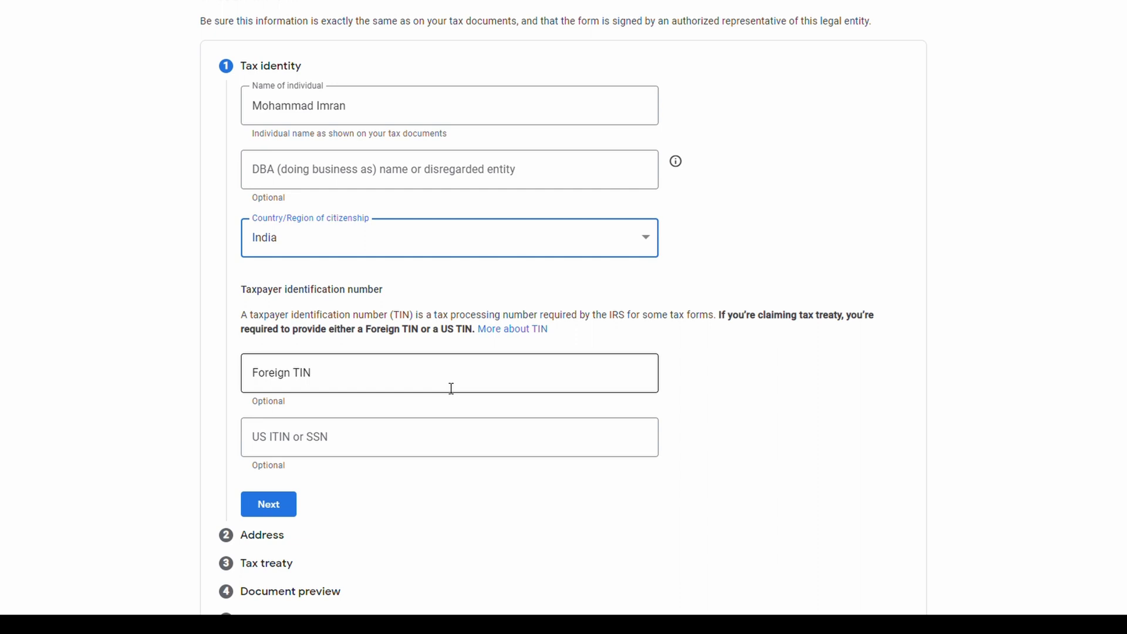
{"action": "left_click", "coordinate": [452, 389]}
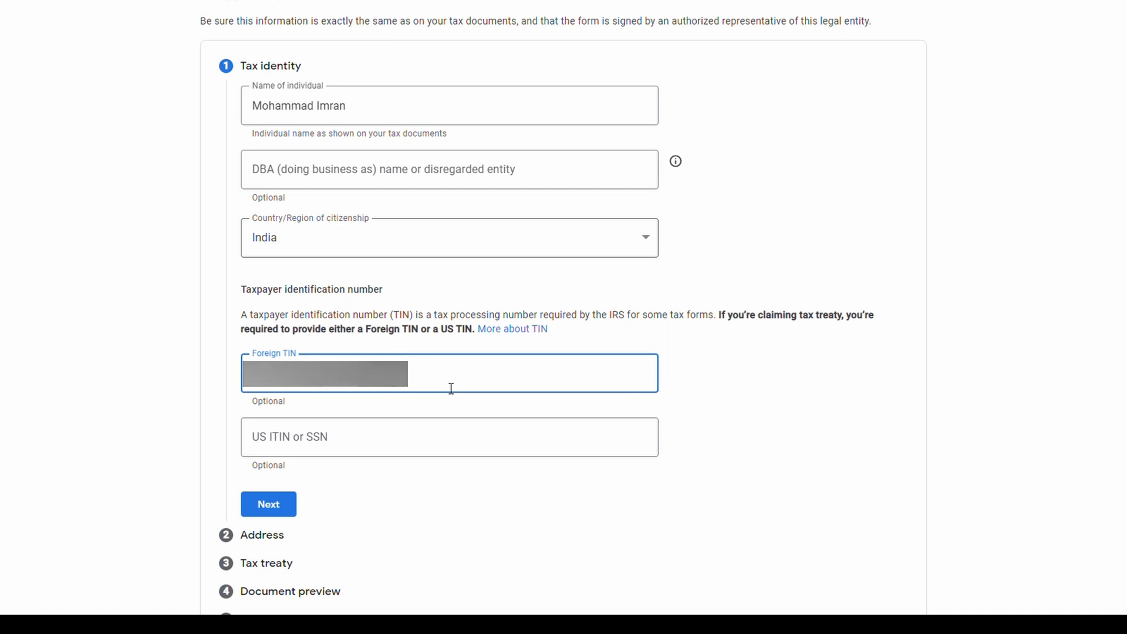
Fill the Greek residence street address from the autofill suggestion and mark the mailing address the same.
{"action": "left_click", "coordinate": [281, 506]}
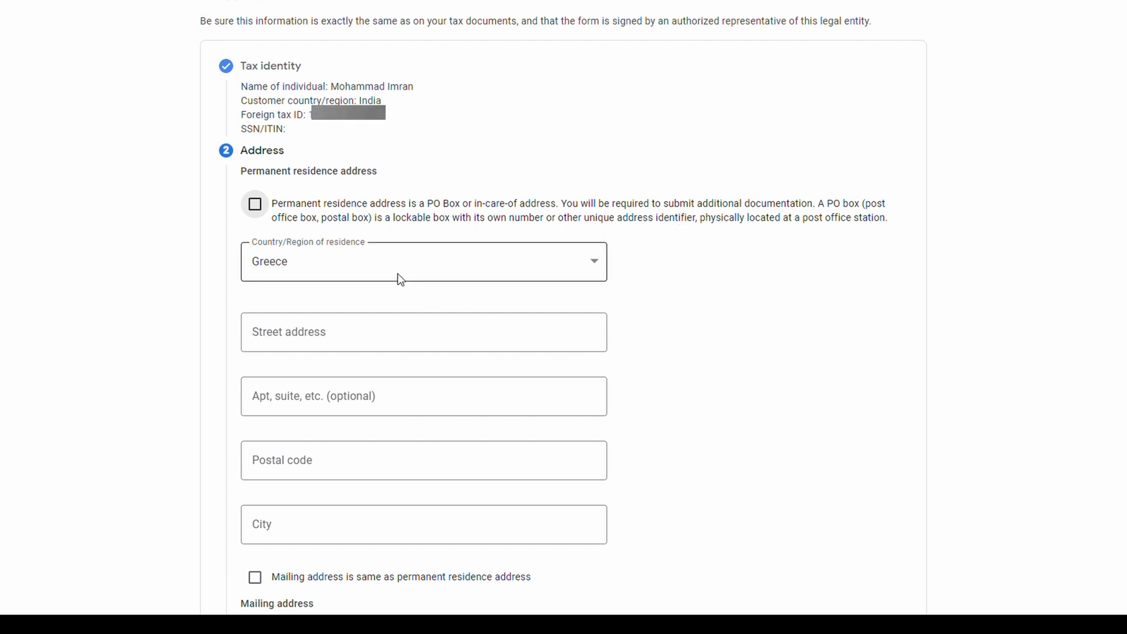
{"action": "left_click", "coordinate": [356, 339]}
{"action": "type", "text": "Mo"}
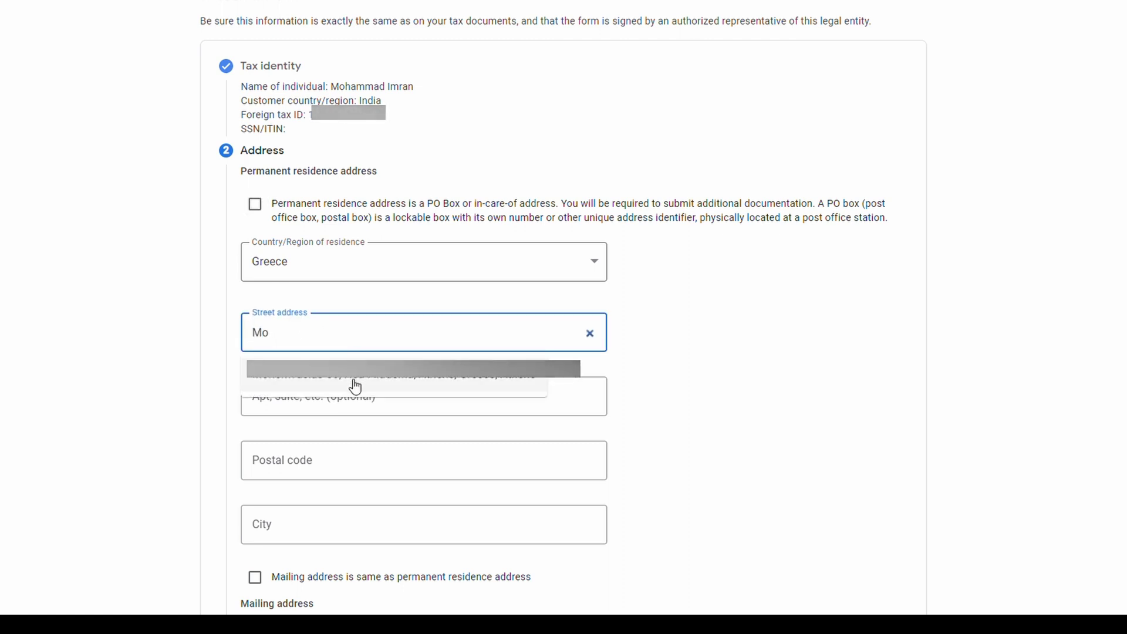
{"action": "left_click", "coordinate": [354, 382]}
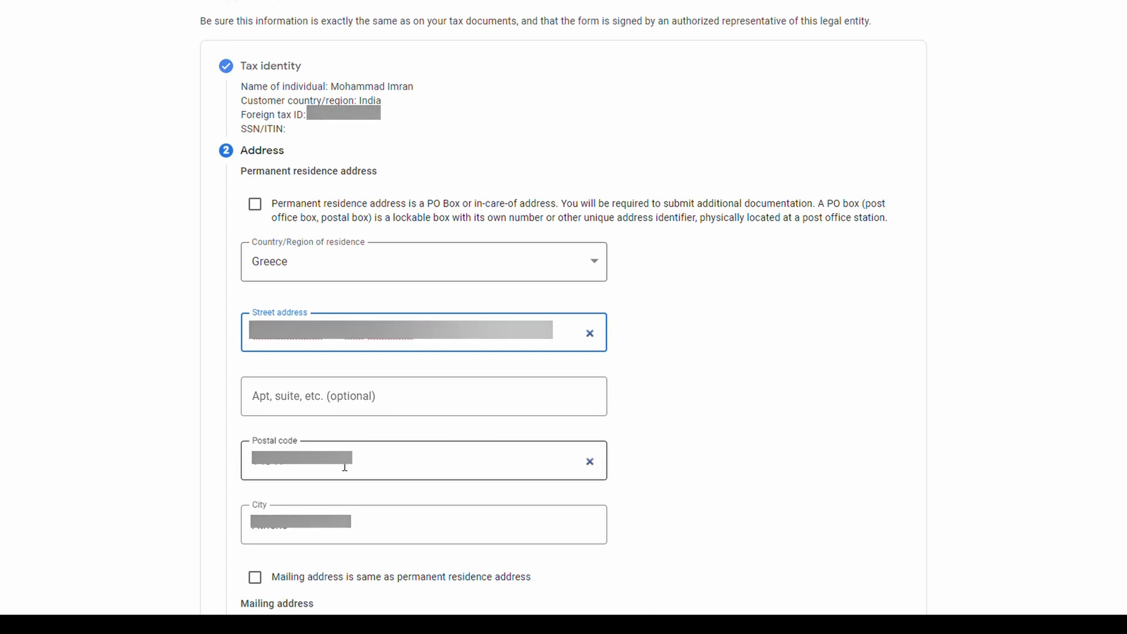
{"action": "scroll", "coordinate": [345, 463], "scroll_direction": "down", "scroll_amount": 3}
{"action": "scroll", "coordinate": [337, 459], "scroll_direction": "down", "scroll_amount": 1}
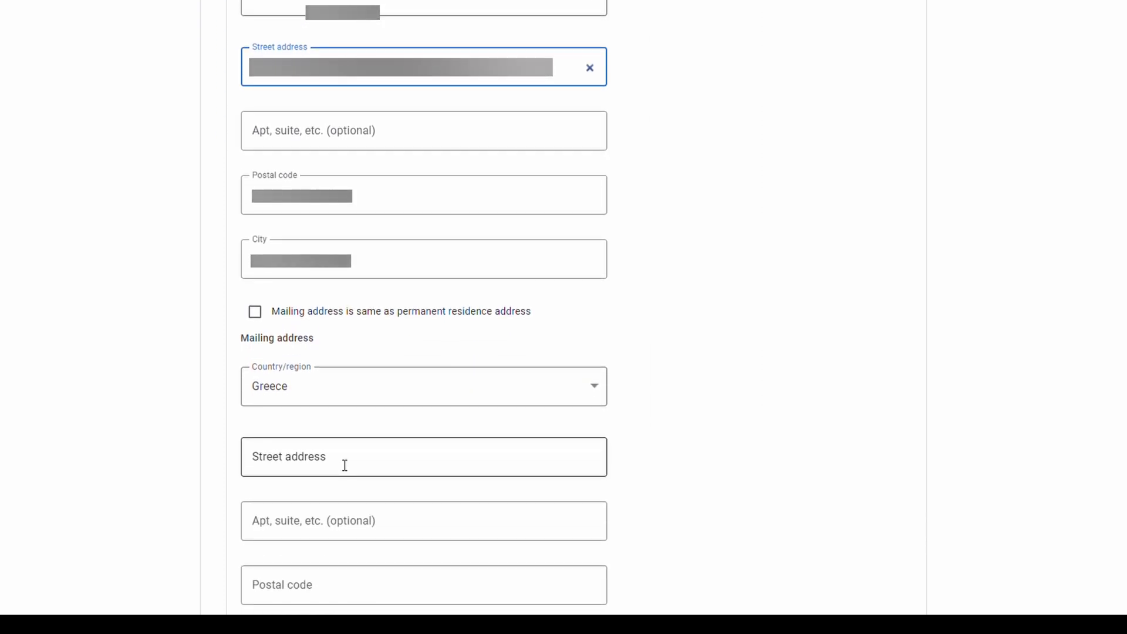
{"action": "left_click", "coordinate": [255, 312]}
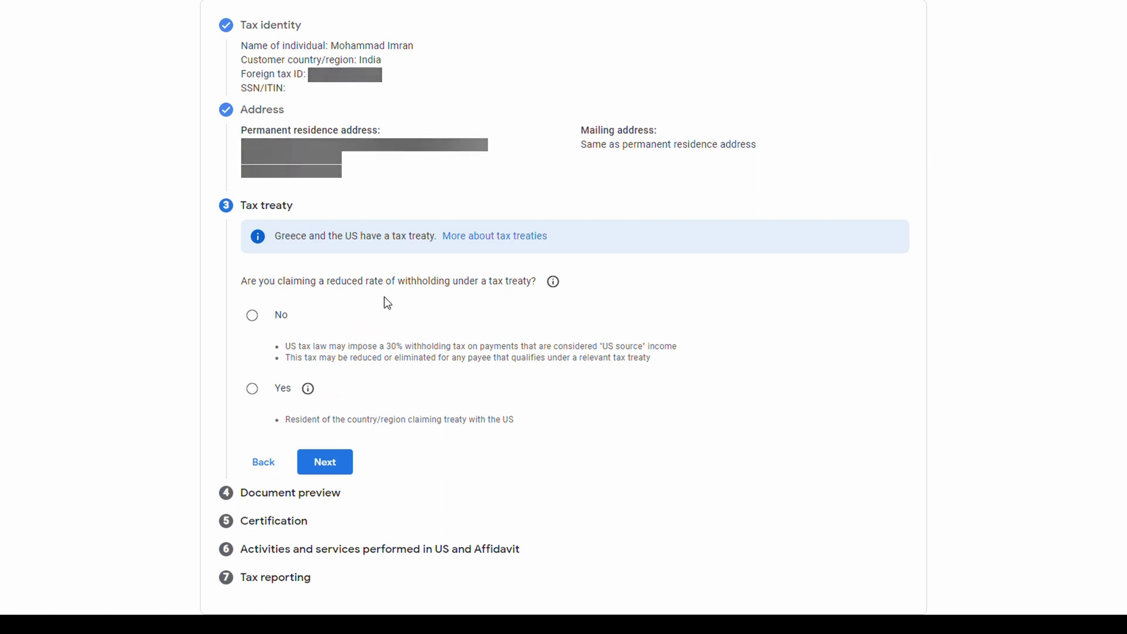
Claim a reduced treaty withholding rate and confirm residence in the treaty country.
{"action": "left_click", "coordinate": [252, 391]}
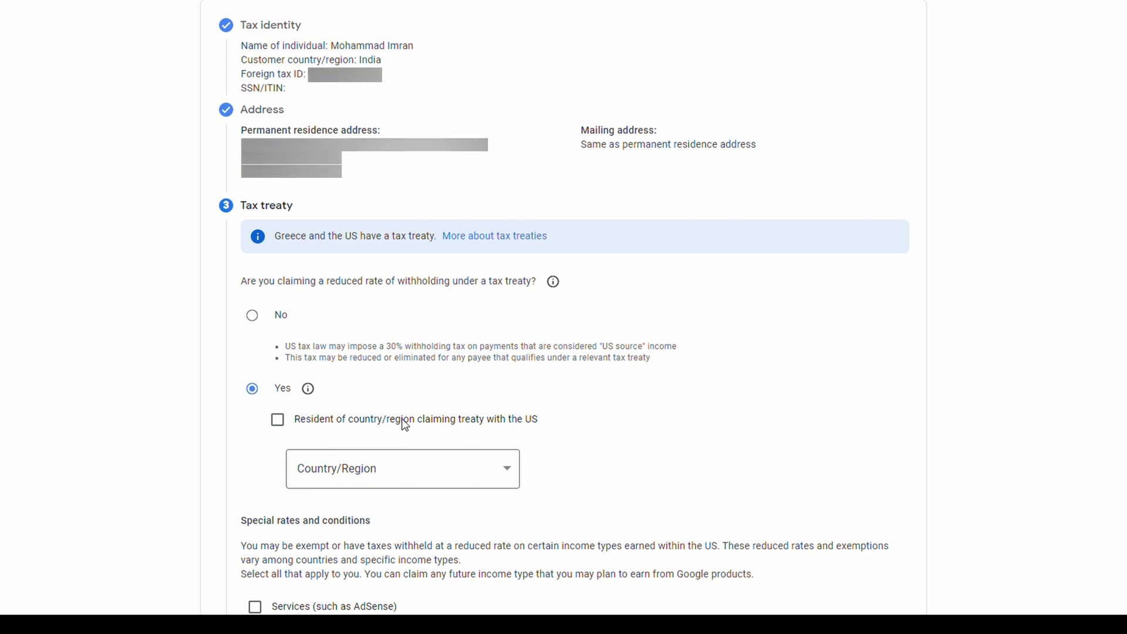
{"action": "left_click", "coordinate": [287, 428]}
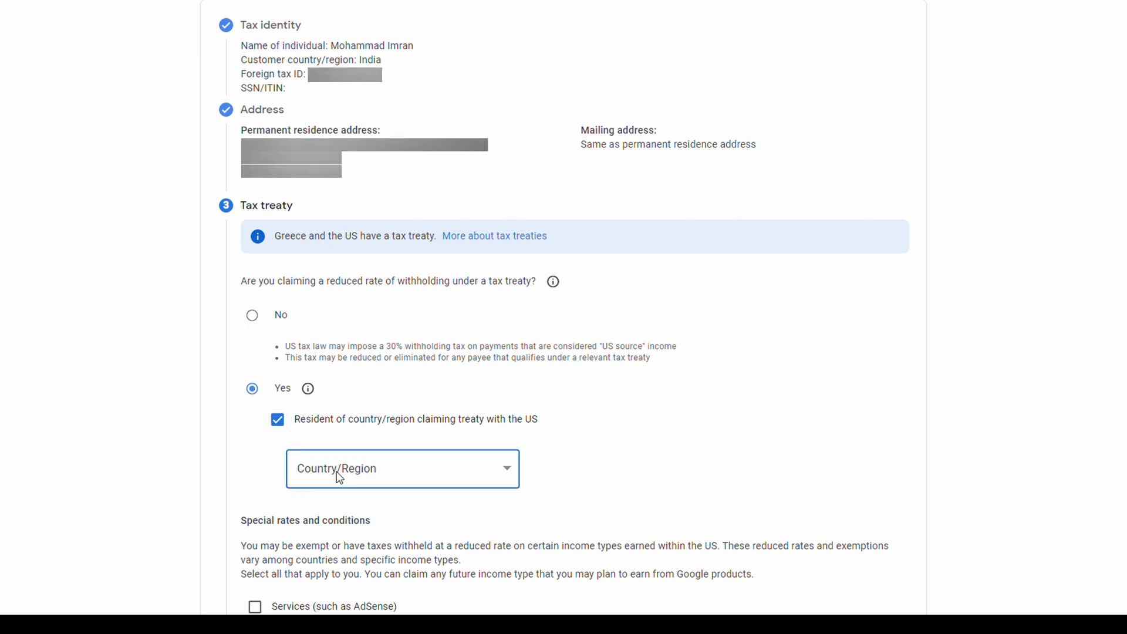
{"action": "scroll", "coordinate": [340, 477], "scroll_direction": "down", "scroll_amount": 3}
{"action": "scroll", "coordinate": [337, 471], "scroll_direction": "down", "scroll_amount": 1}
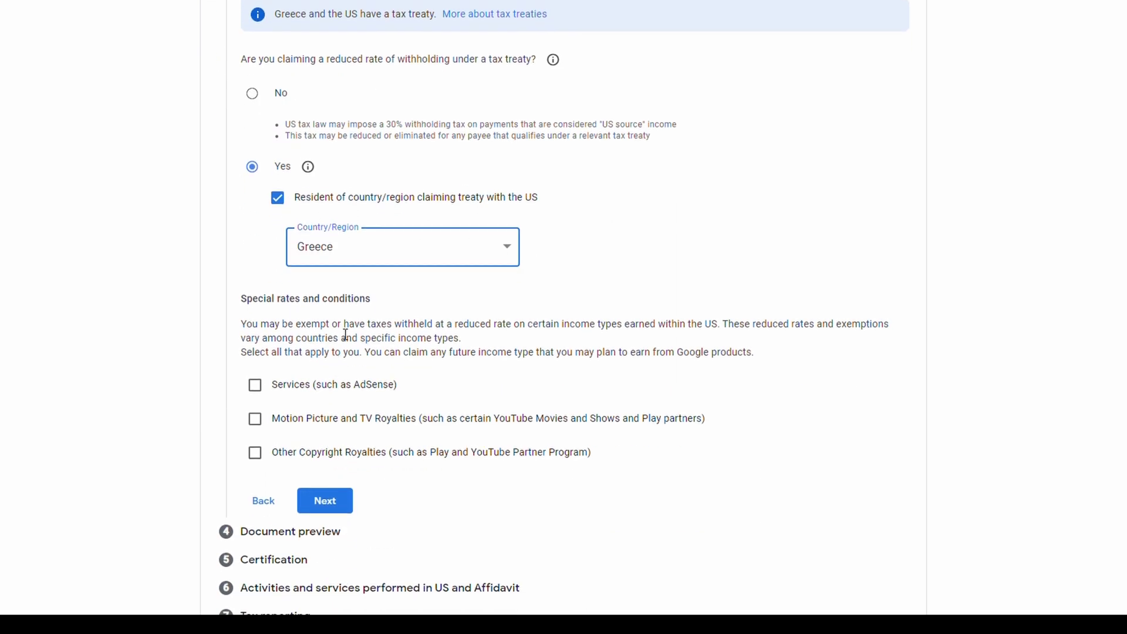
Claim Services income under Article 3 paragraph 1, set its rate, and confirm meeting treaty terms.
{"action": "left_click", "coordinate": [257, 392]}
{"action": "left_click", "coordinate": [358, 436]}
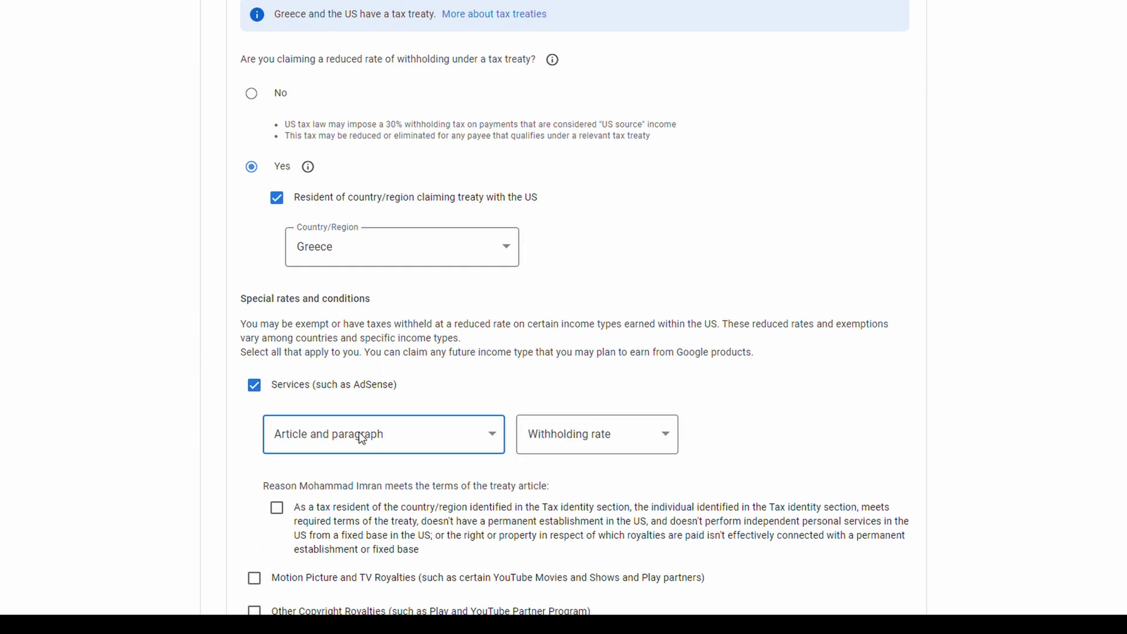
{"action": "left_click", "coordinate": [334, 467]}
{"action": "left_click", "coordinate": [574, 440]}
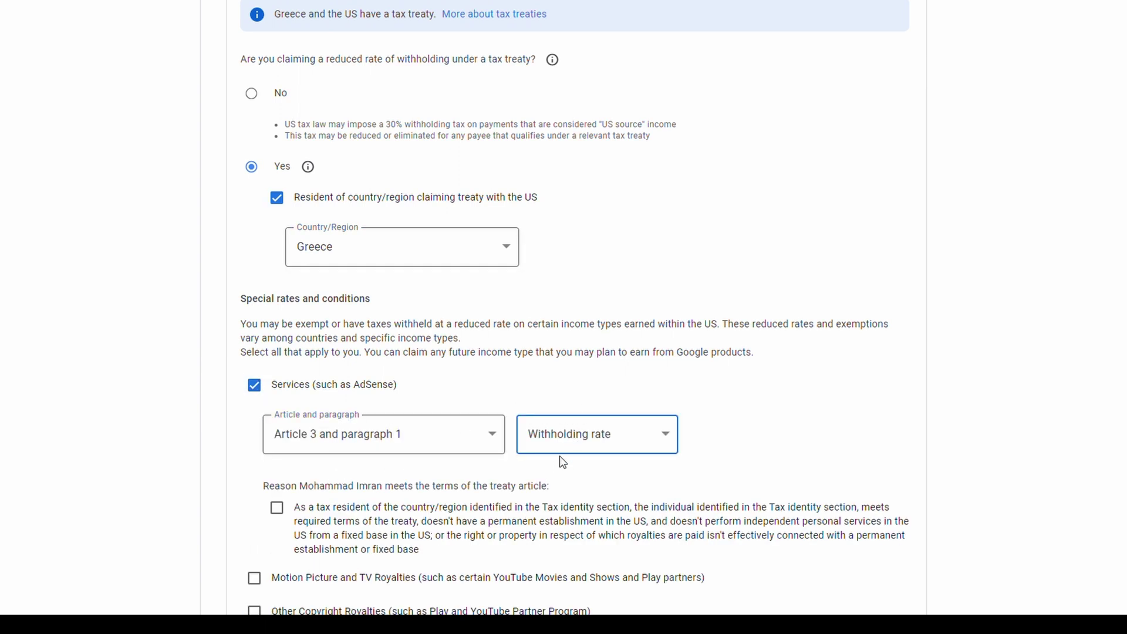
{"action": "scroll", "coordinate": [379, 497], "scroll_direction": "down", "scroll_amount": 3}
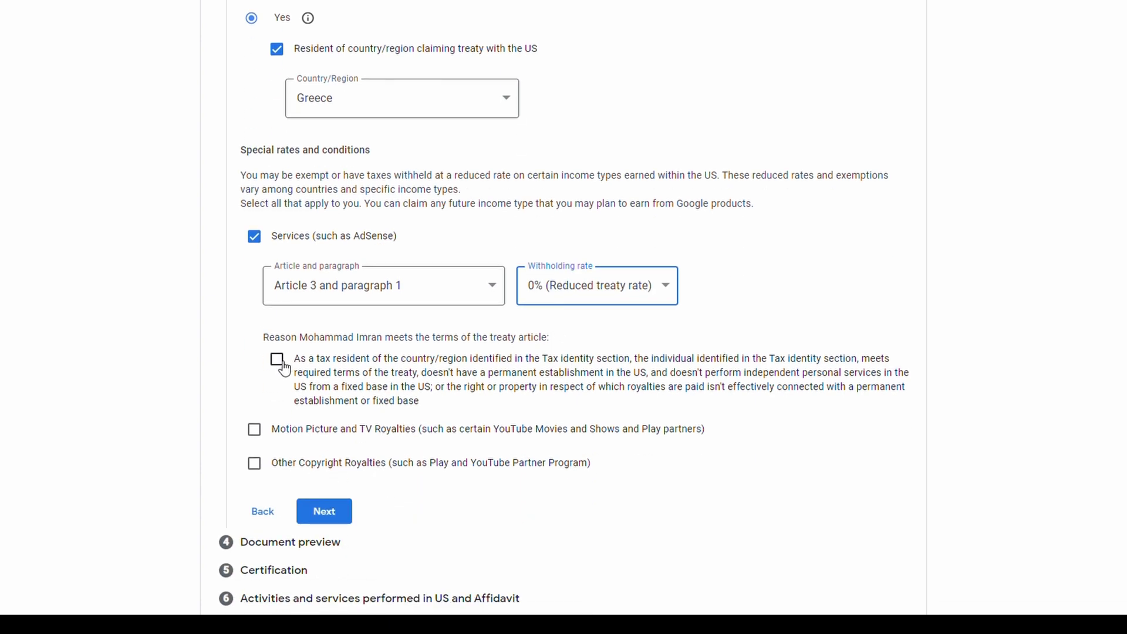
{"action": "left_click", "coordinate": [277, 360]}
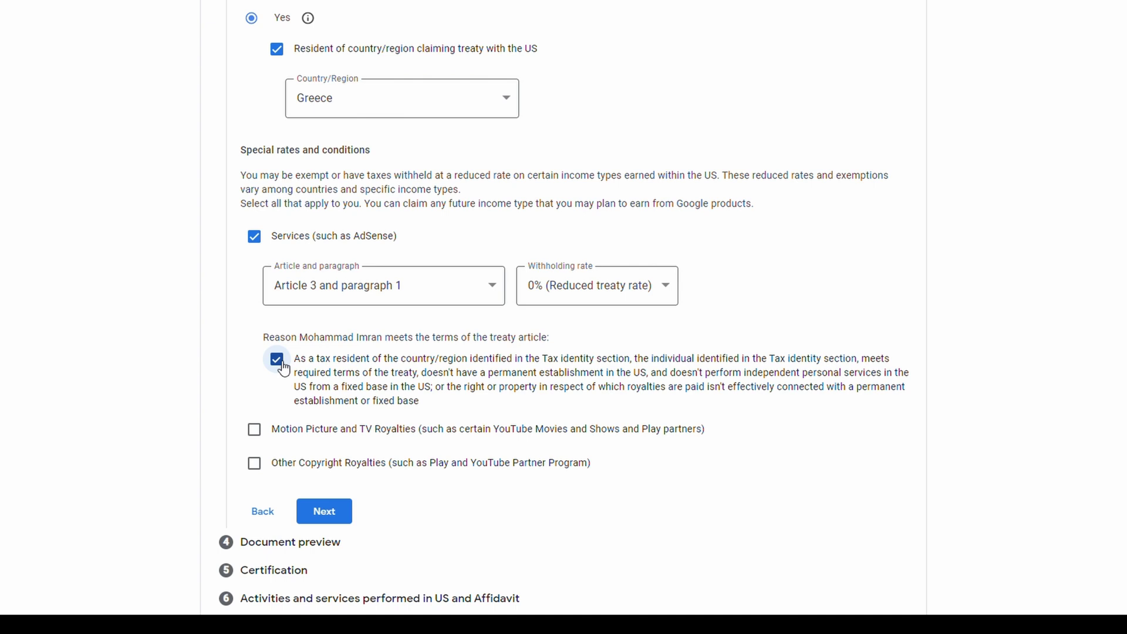
Claim Motion Picture and TV Royalties with no treaty at 30% withholding and tick its reason.
{"action": "left_click", "coordinate": [254, 429]}
{"action": "left_click", "coordinate": [335, 485]}
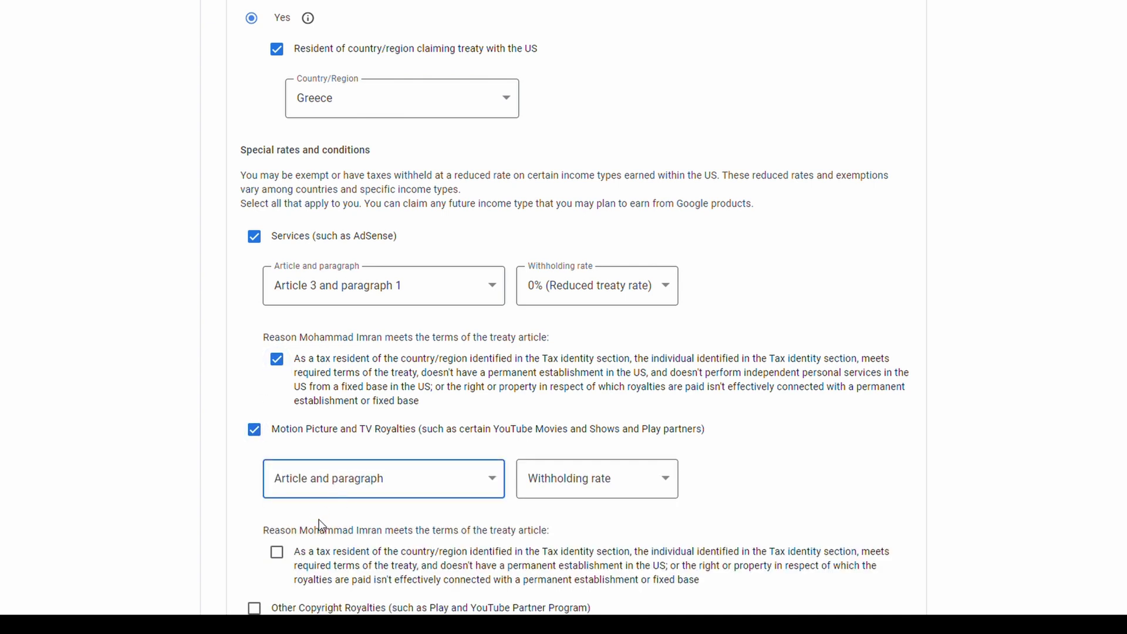
{"action": "key", "text": "Down"}
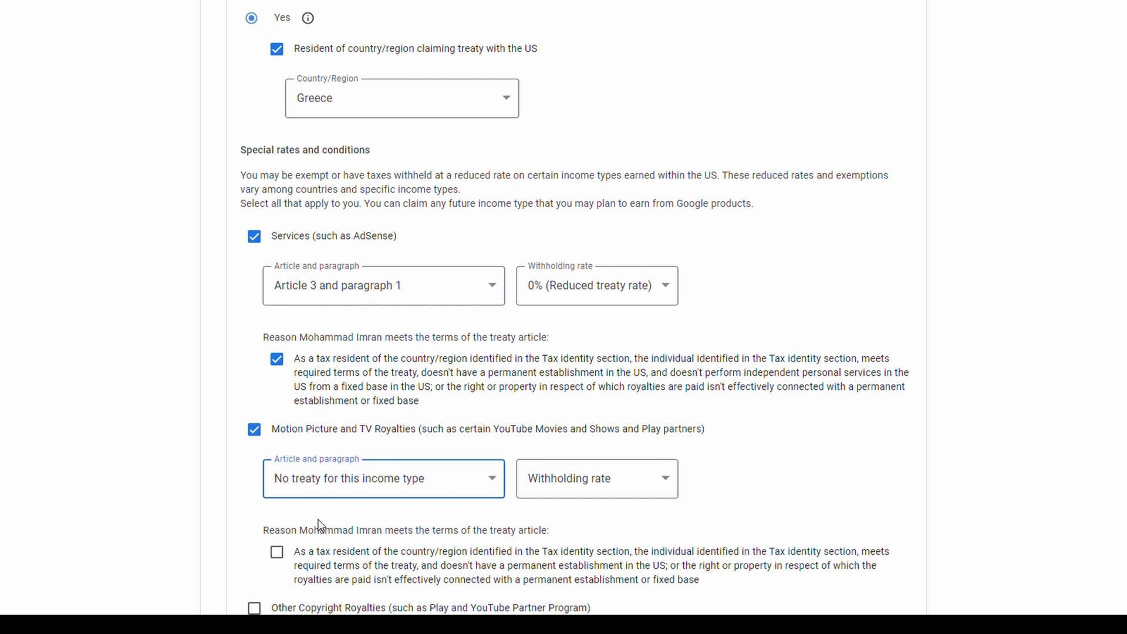
{"action": "left_click", "coordinate": [583, 495]}
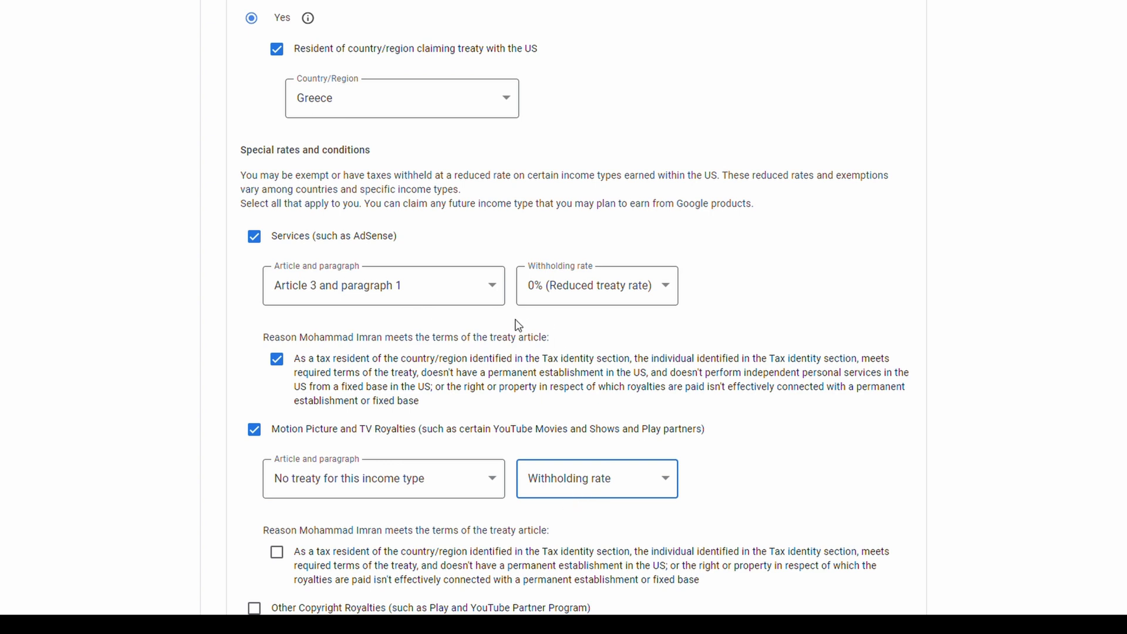
{"action": "key", "text": "Down"}
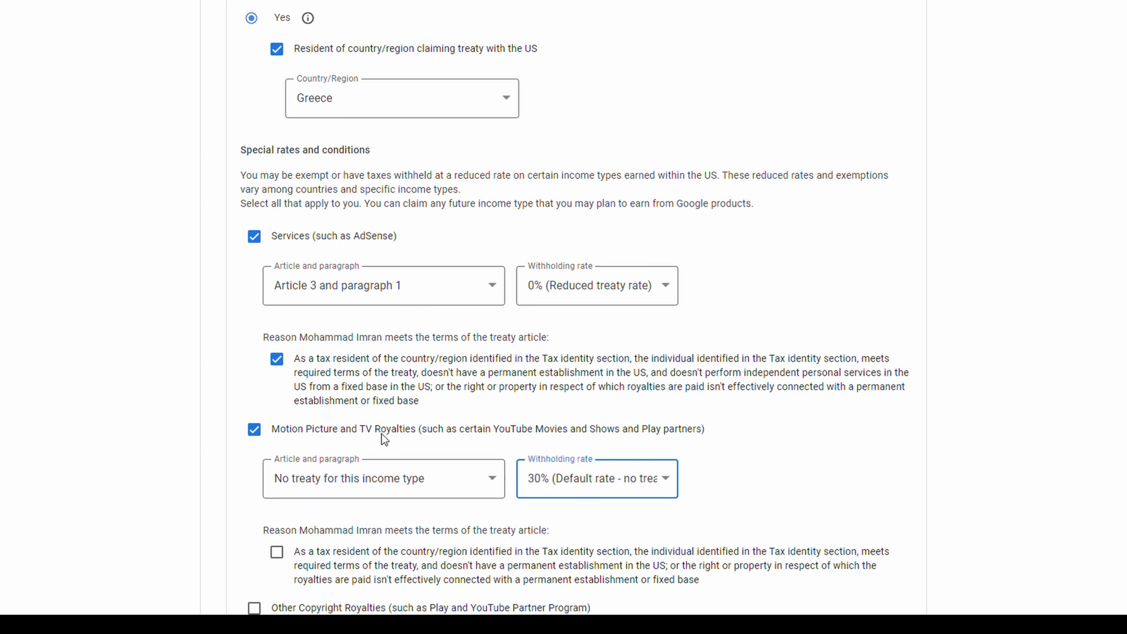
{"action": "scroll", "coordinate": [386, 439], "scroll_direction": "down", "scroll_amount": 2}
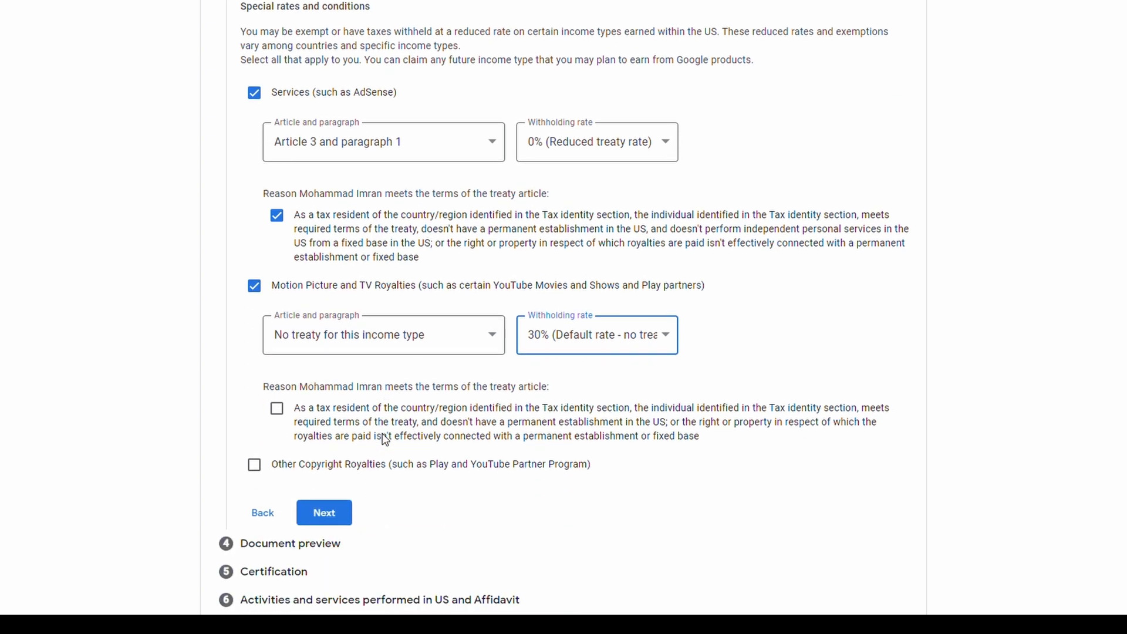
{"action": "left_click", "coordinate": [280, 414]}
{"action": "scroll", "coordinate": [280, 416], "scroll_direction": "down", "scroll_amount": 1}
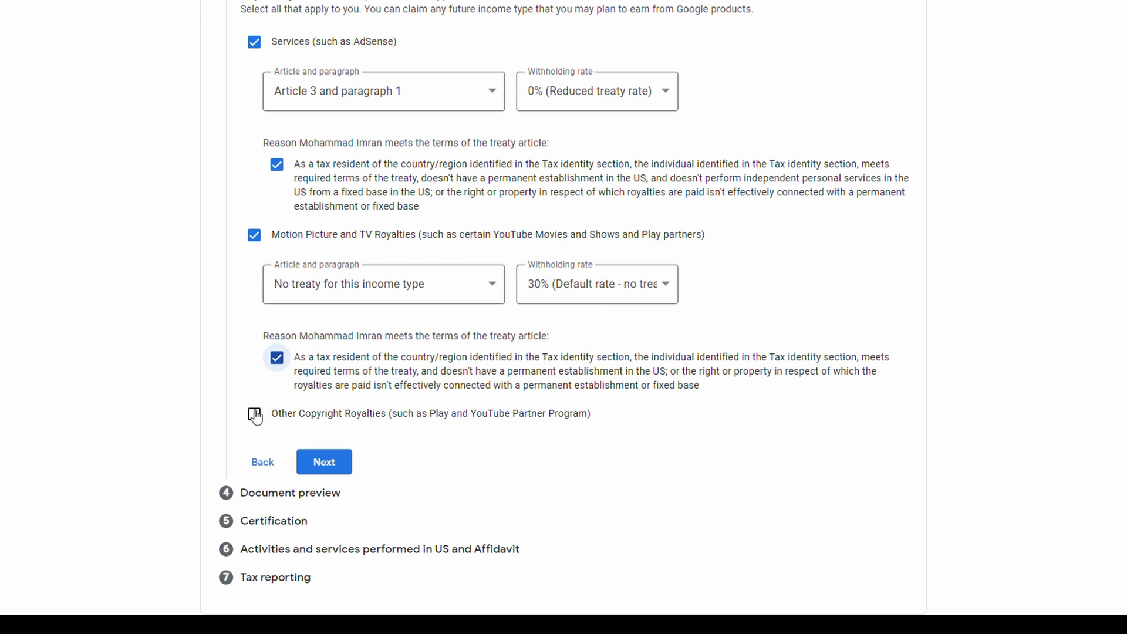
Claim Other Copyright Royalties under Article 7 at 0% withholding and tick its reason.
{"action": "left_click", "coordinate": [255, 416]}
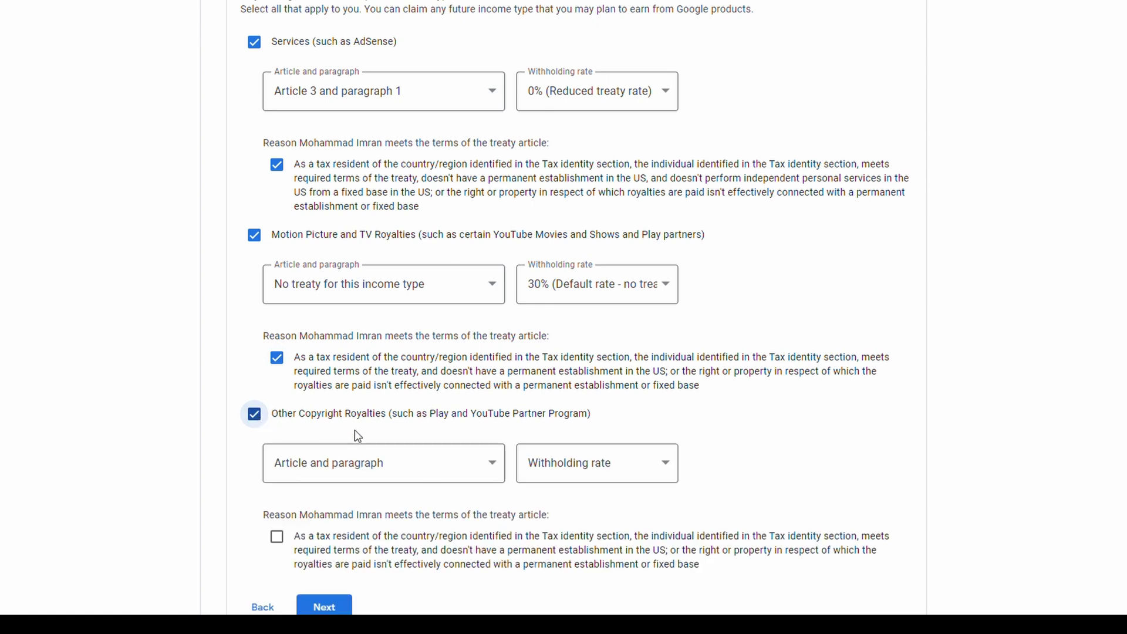
{"action": "key", "text": "Tab"}
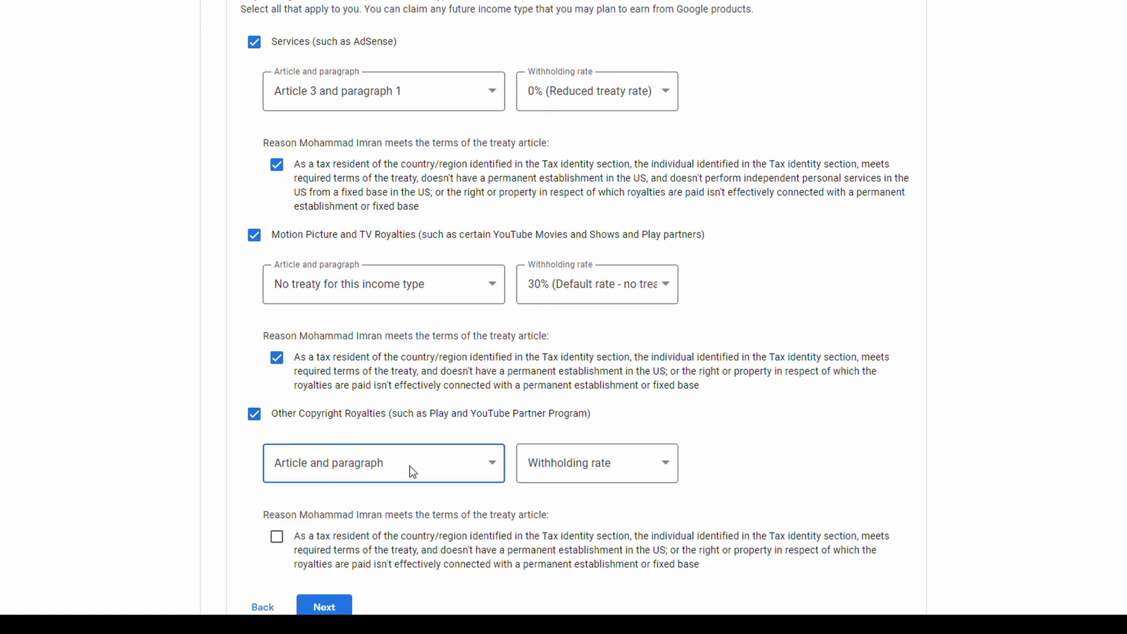
{"action": "key", "text": "Down"}
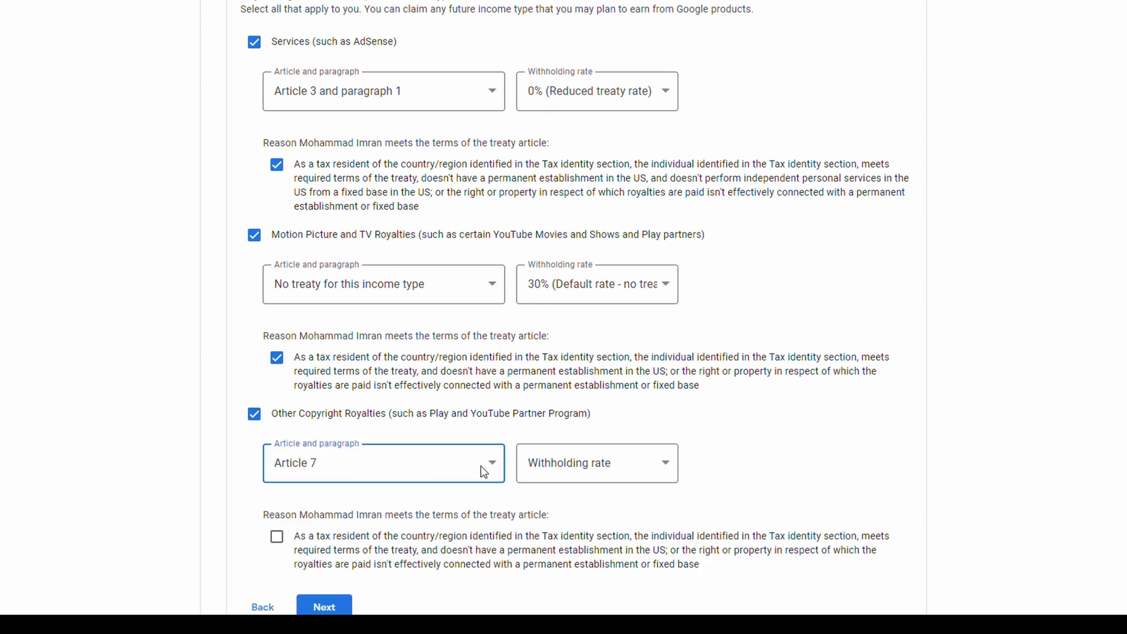
{"action": "key", "text": "Tab"}
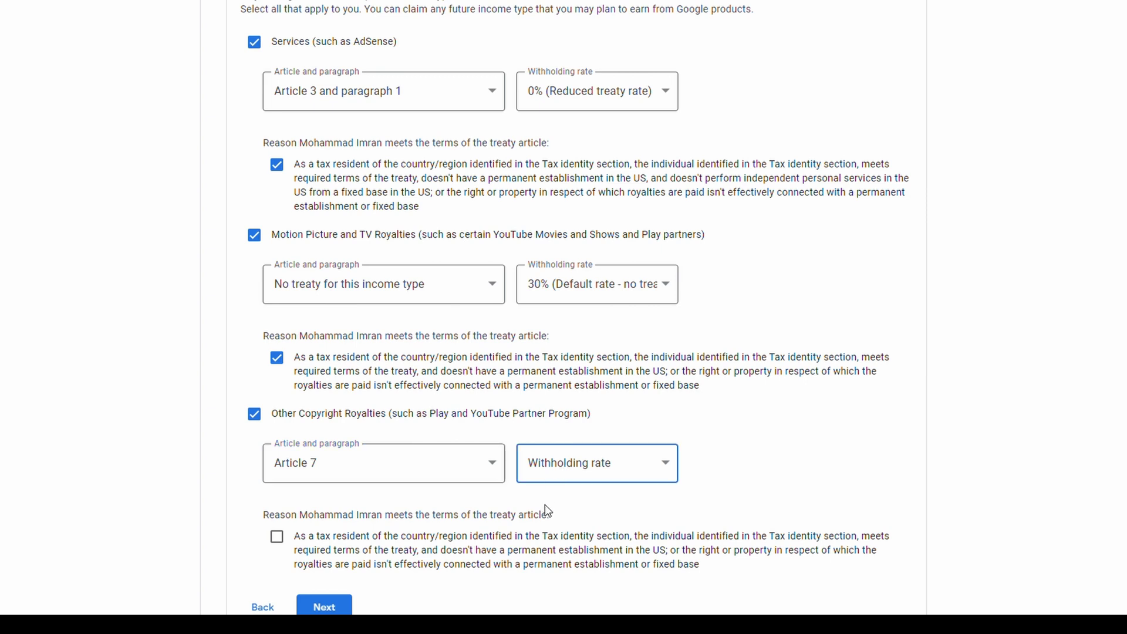
{"action": "key", "text": "Down"}
{"action": "left_click", "coordinate": [277, 538]}
{"action": "scroll", "coordinate": [415, 486], "scroll_direction": "down", "scroll_amount": 3}
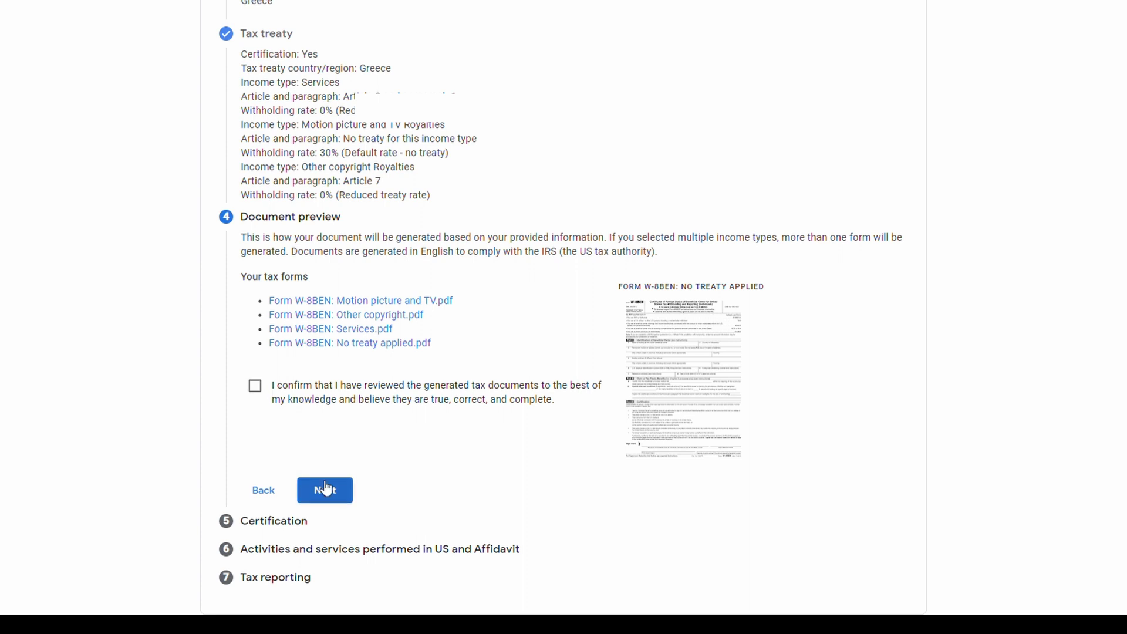
Confirm the documents were reviewed, sign with your full legal name, and declare you are the listed person.
{"action": "left_click", "coordinate": [257, 390]}
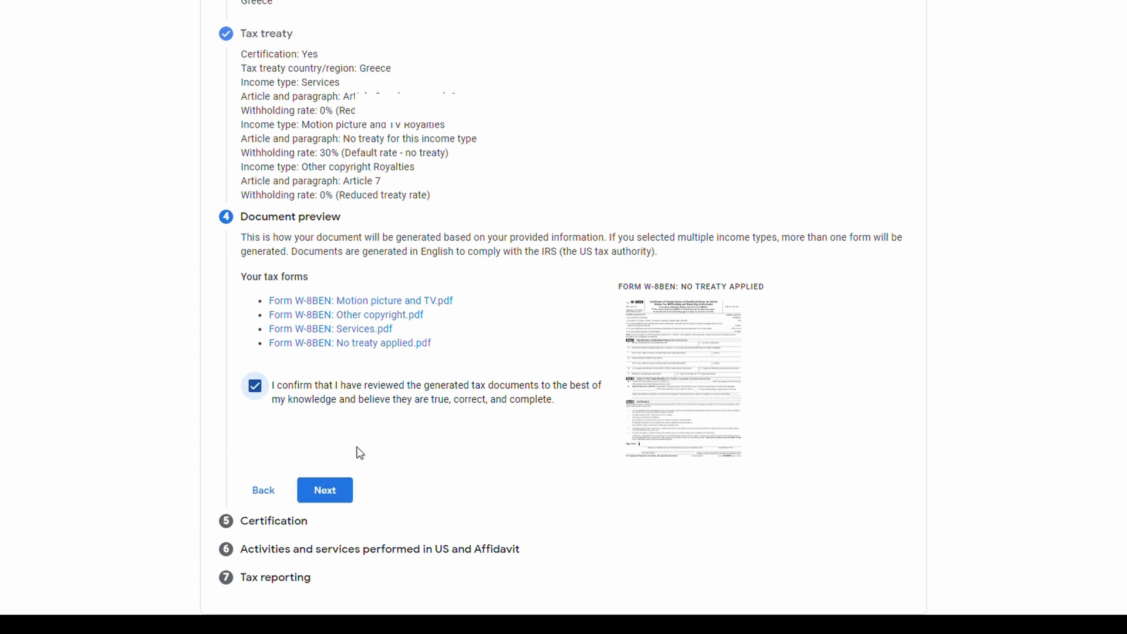
{"action": "left_click", "coordinate": [324, 498]}
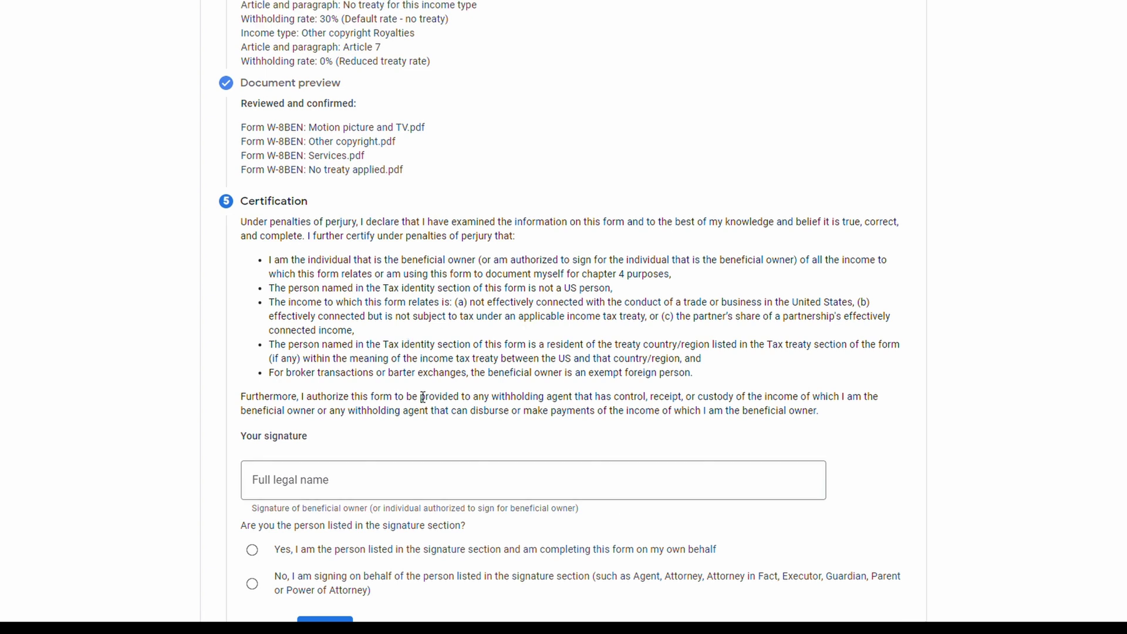
{"action": "left_click", "coordinate": [356, 477]}
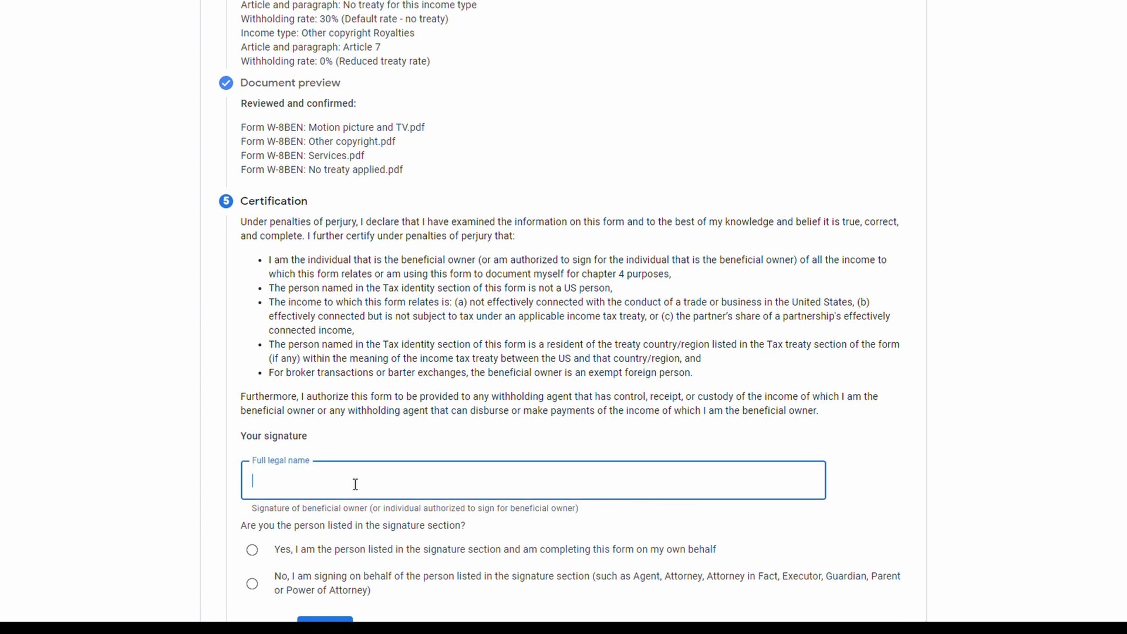
{"action": "type", "text": "MOHAMMAD IMRAN"}
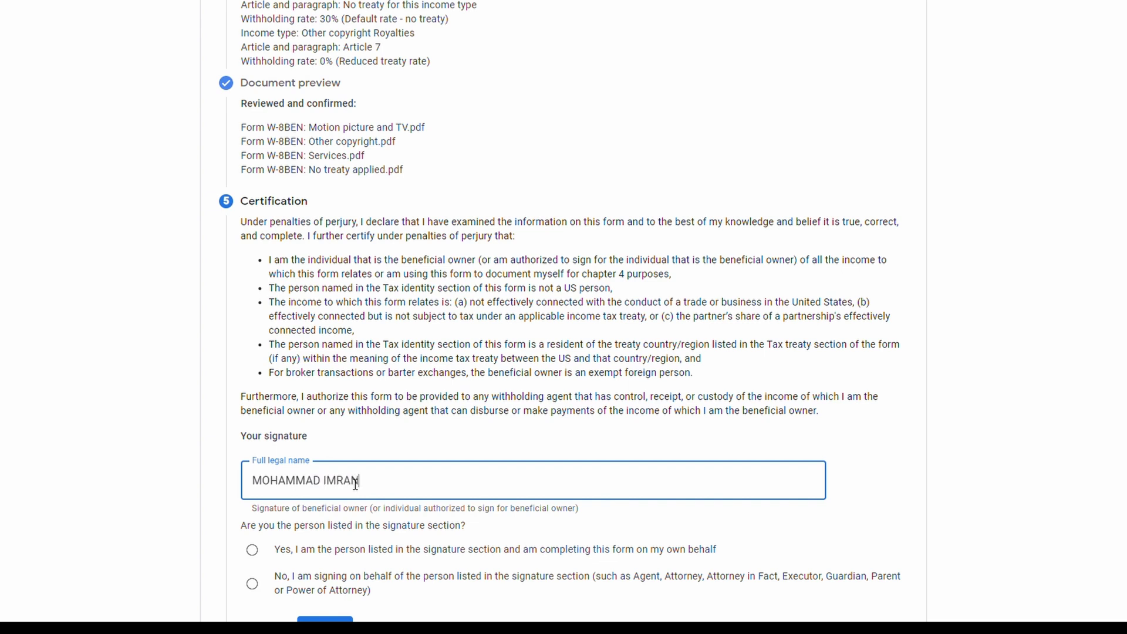
{"action": "scroll", "coordinate": [356, 481], "scroll_direction": "down", "scroll_amount": 2}
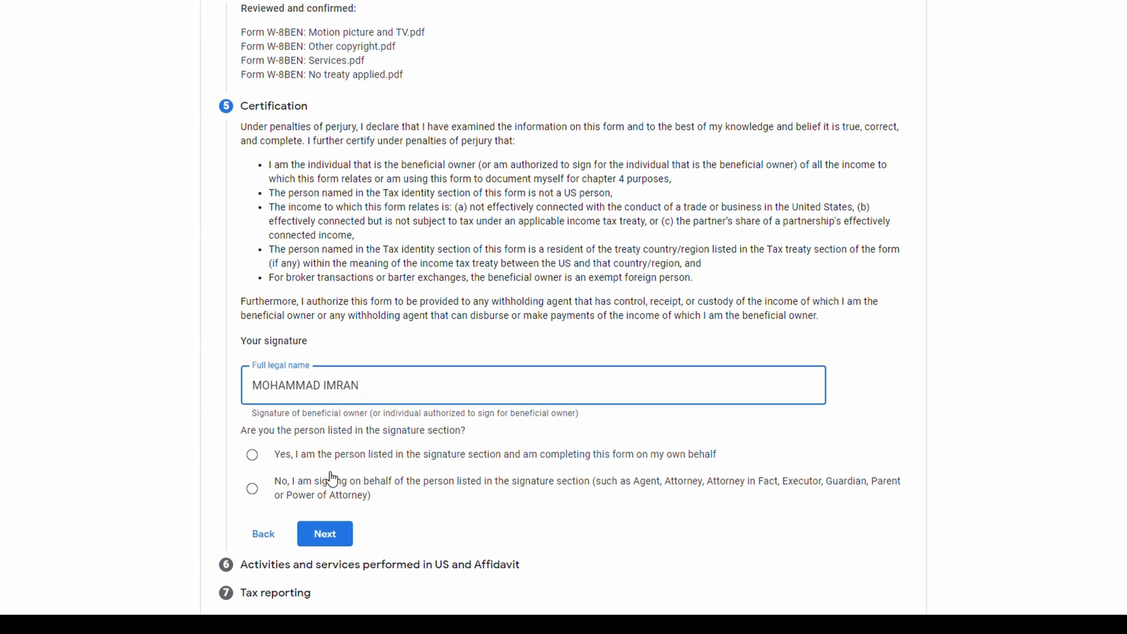
{"action": "left_click", "coordinate": [263, 464]}
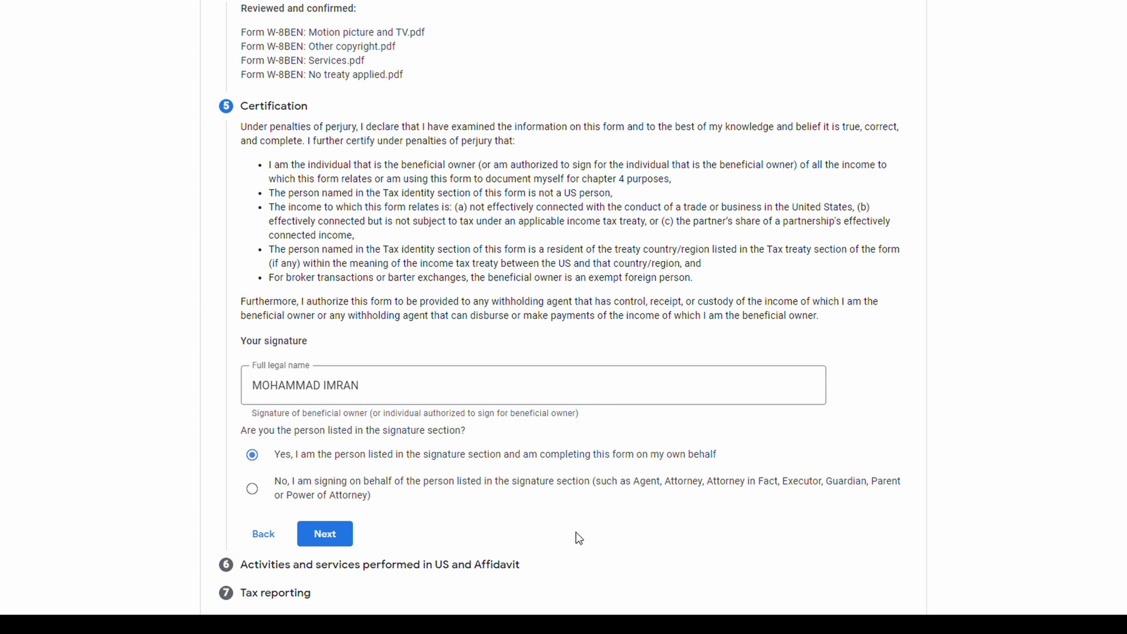
{"action": "scroll", "coordinate": [578, 538], "scroll_direction": "down", "scroll_amount": 1}
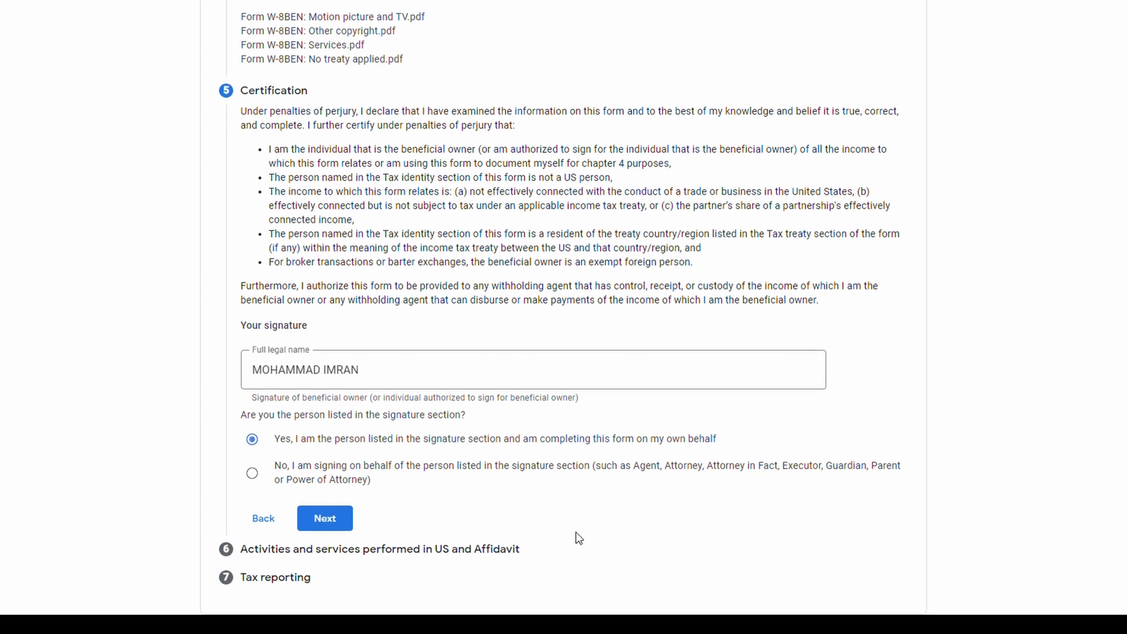
{"action": "left_click", "coordinate": [322, 524]}
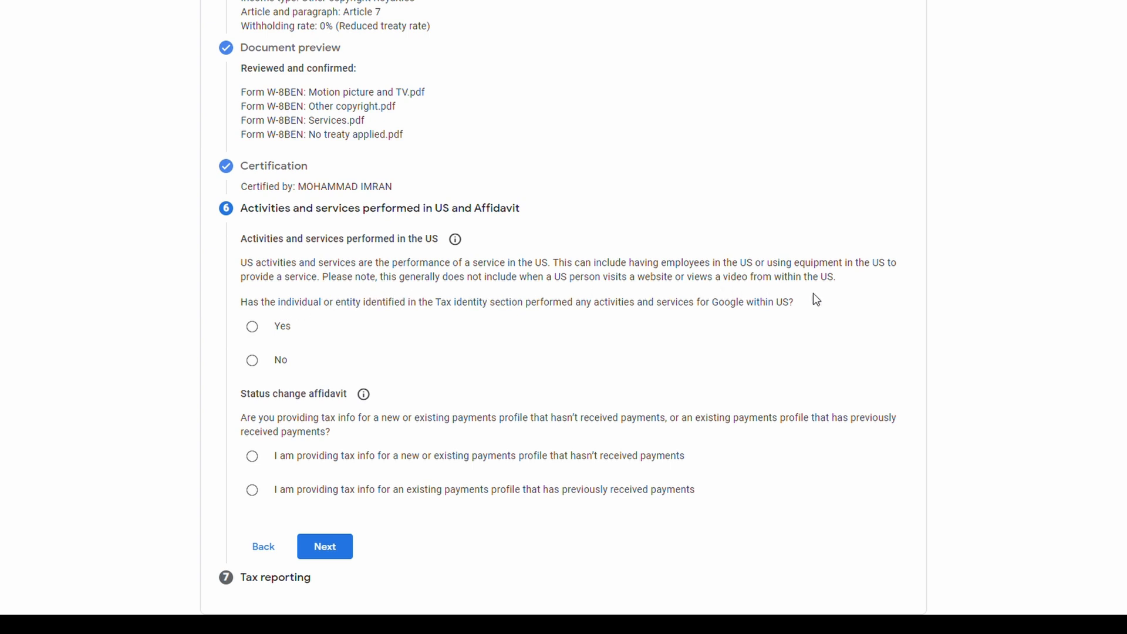
Answer No to US activities, certify services outside the US, and declare a profile without past payments.
{"action": "left_click", "coordinate": [263, 367]}
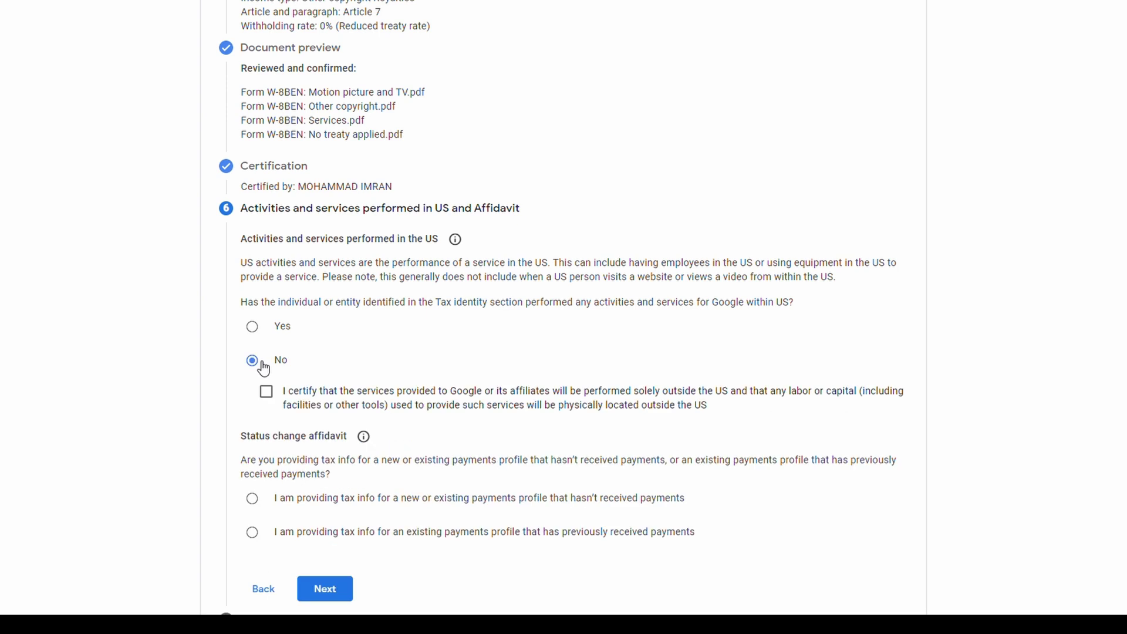
{"action": "left_click", "coordinate": [269, 399]}
{"action": "scroll", "coordinate": [269, 399], "scroll_direction": "down", "scroll_amount": 1}
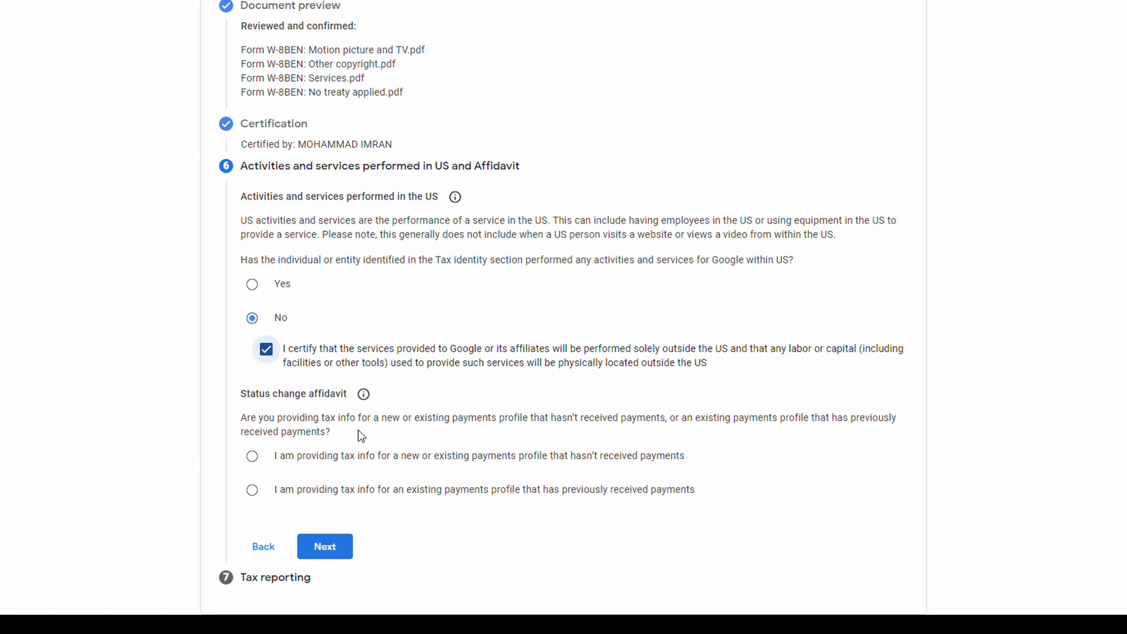
{"action": "left_click", "coordinate": [255, 459]}
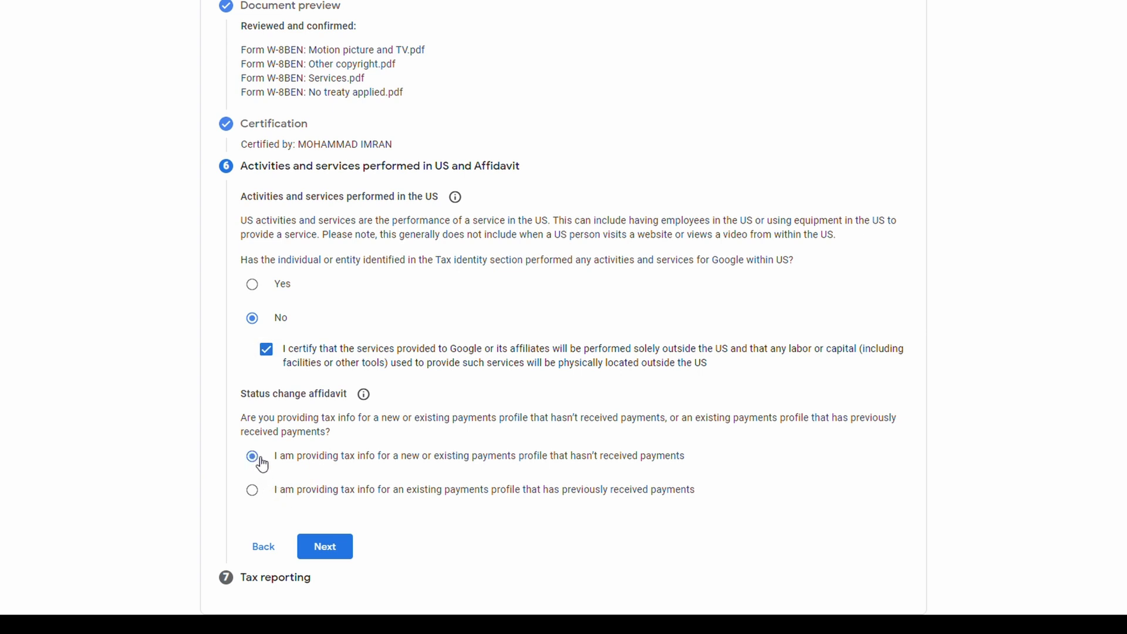
{"action": "left_click", "coordinate": [337, 548]}
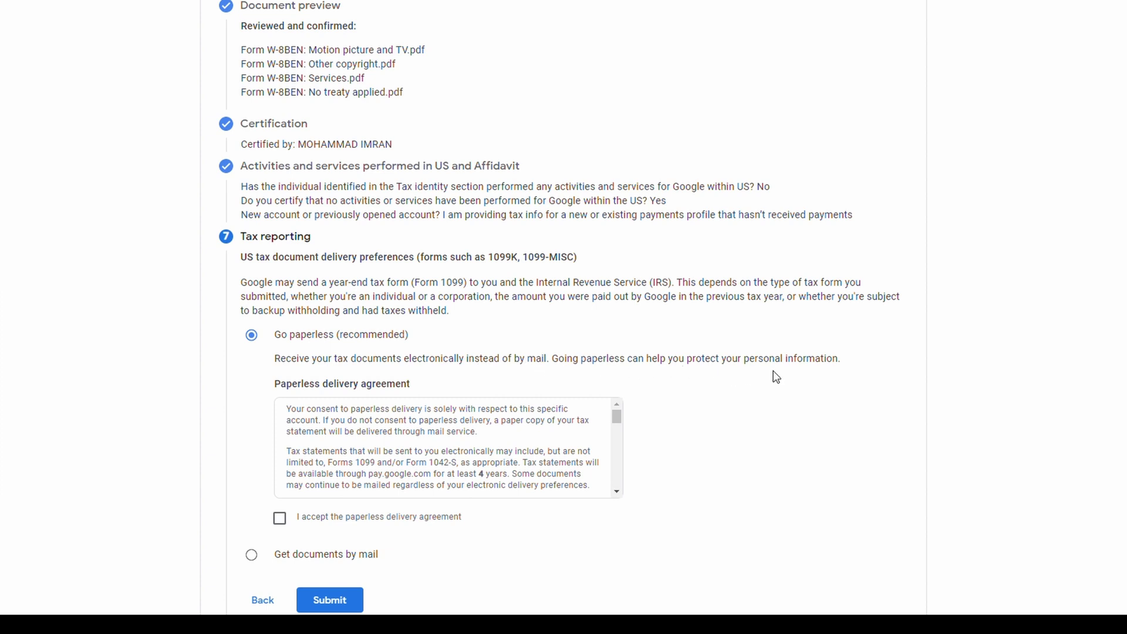
Scroll through the paperless delivery agreement on the Tax reporting step.
{"action": "scroll", "coordinate": [433, 455], "scroll_direction": "down", "scroll_amount": 3}
{"action": "scroll", "coordinate": [432, 458], "scroll_direction": "up", "scroll_amount": 3}
{"action": "scroll", "coordinate": [432, 457], "scroll_direction": "down", "scroll_amount": 2}
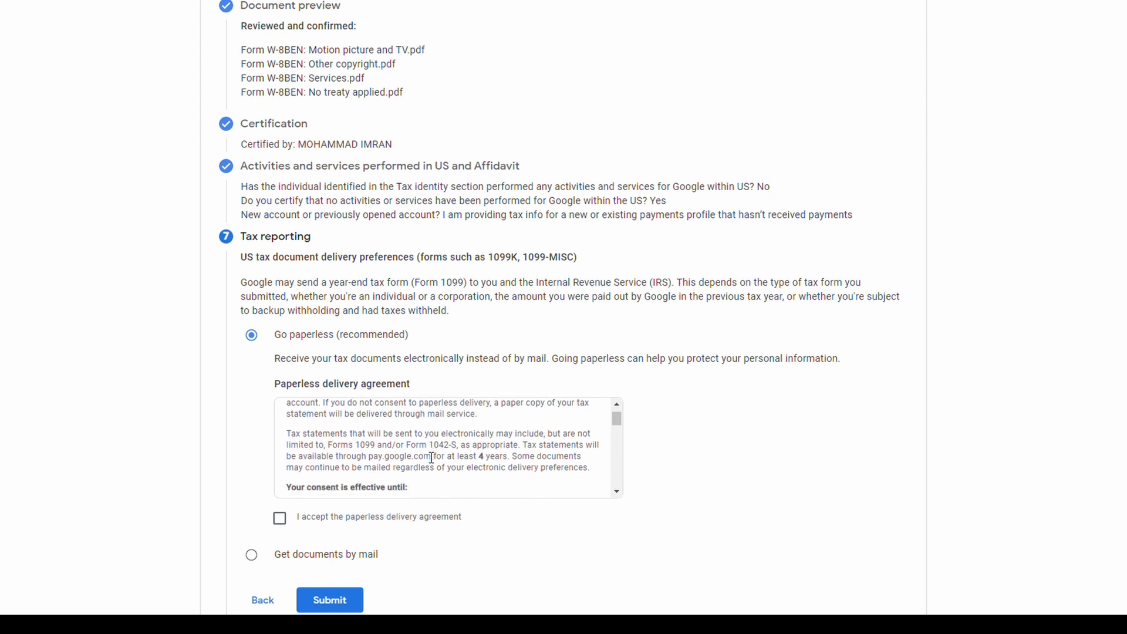
{"action": "scroll", "coordinate": [432, 458], "scroll_direction": "down", "scroll_amount": 4}
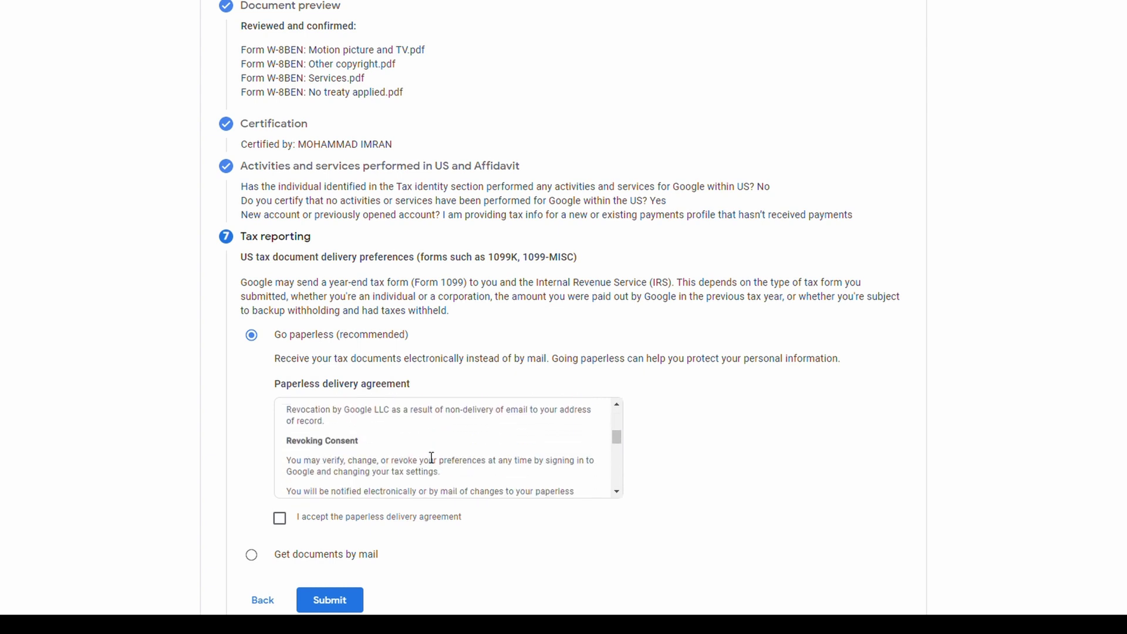
{"action": "scroll", "coordinate": [432, 458], "scroll_direction": "down", "scroll_amount": 4}
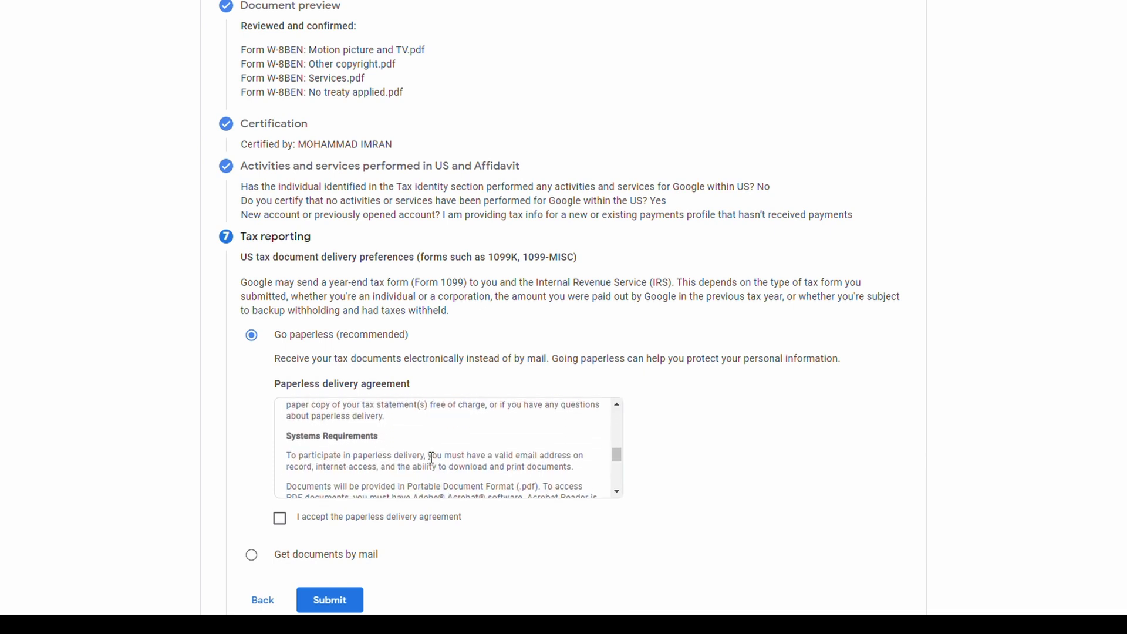
{"action": "scroll", "coordinate": [432, 457], "scroll_direction": "down", "scroll_amount": 3}
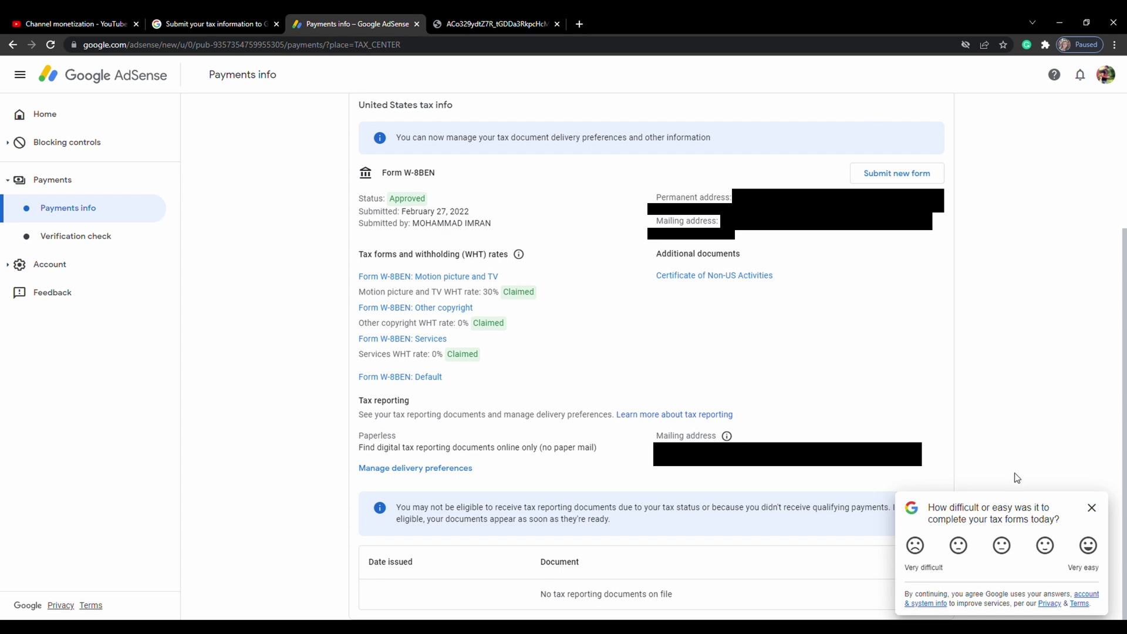
{"action": "left_click", "coordinate": [1088, 546]}
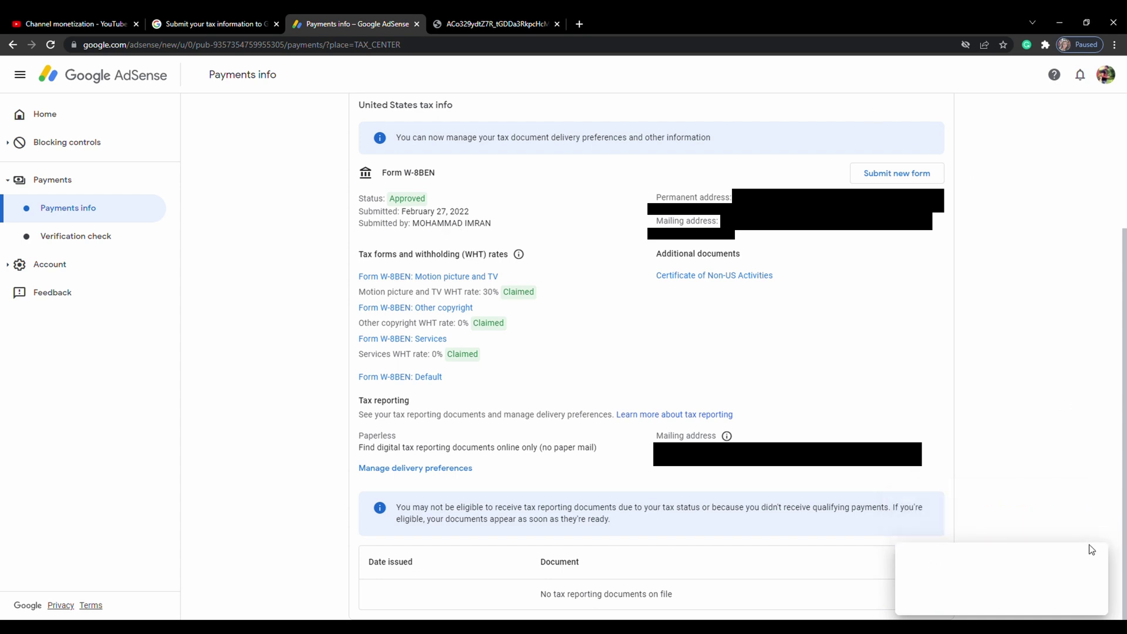
{"action": "left_click", "coordinate": [1092, 559]}
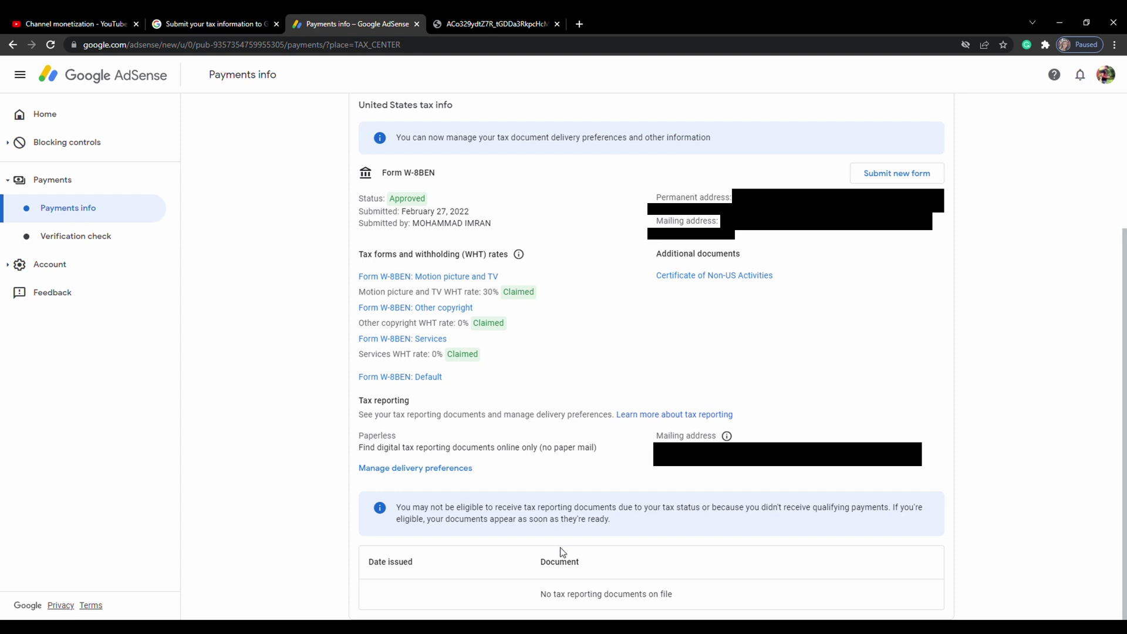
Search for 'gmail' from the empty fourth browser tab.
{"action": "left_click", "coordinate": [438, 26]}
{"action": "type", "text": "GMAIL"}
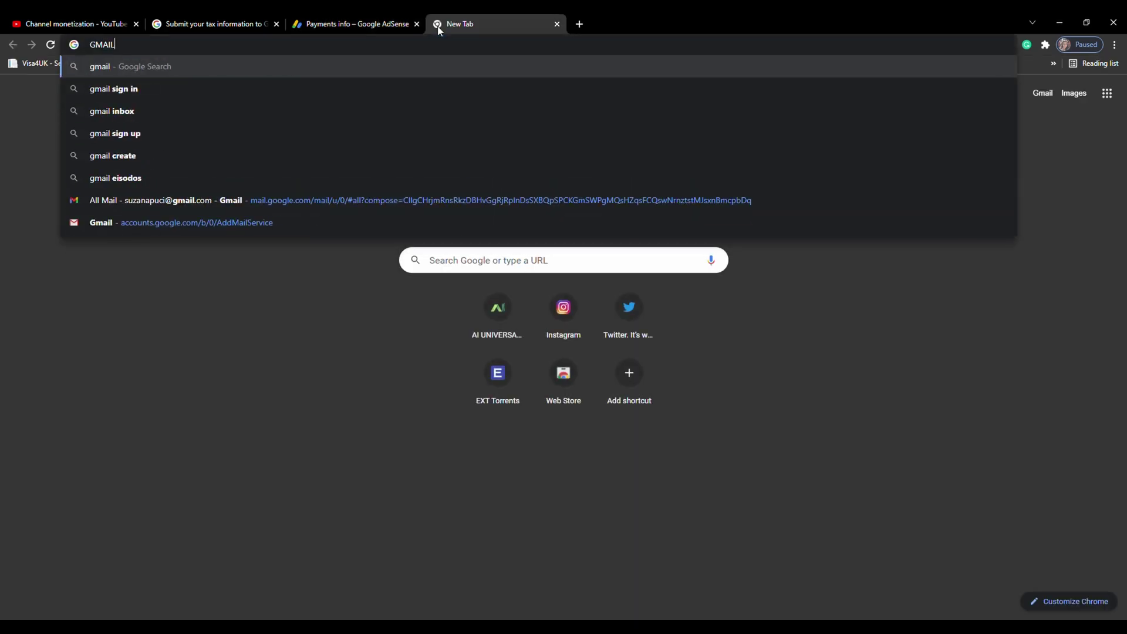
{"action": "key", "text": "Return"}
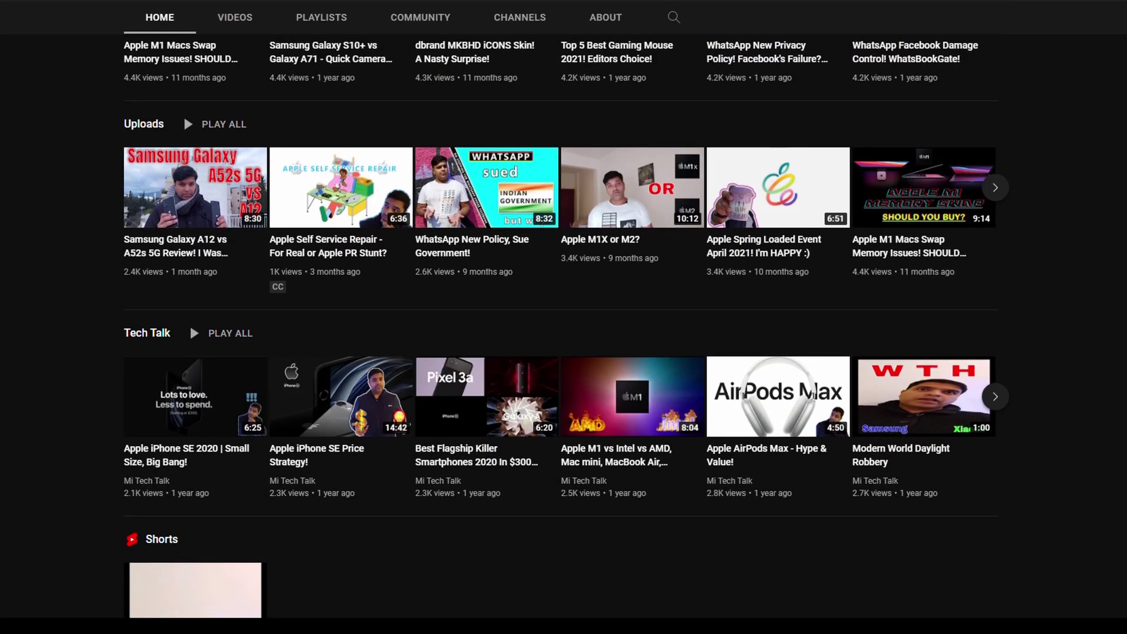
Scroll back up to the top of the YouTube channel home page.
{"action": "scroll", "coordinate": [564, 317], "scroll_direction": "up", "scroll_amount": 5}
{"action": "scroll", "coordinate": [564, 317], "scroll_direction": "up", "scroll_amount": 2}
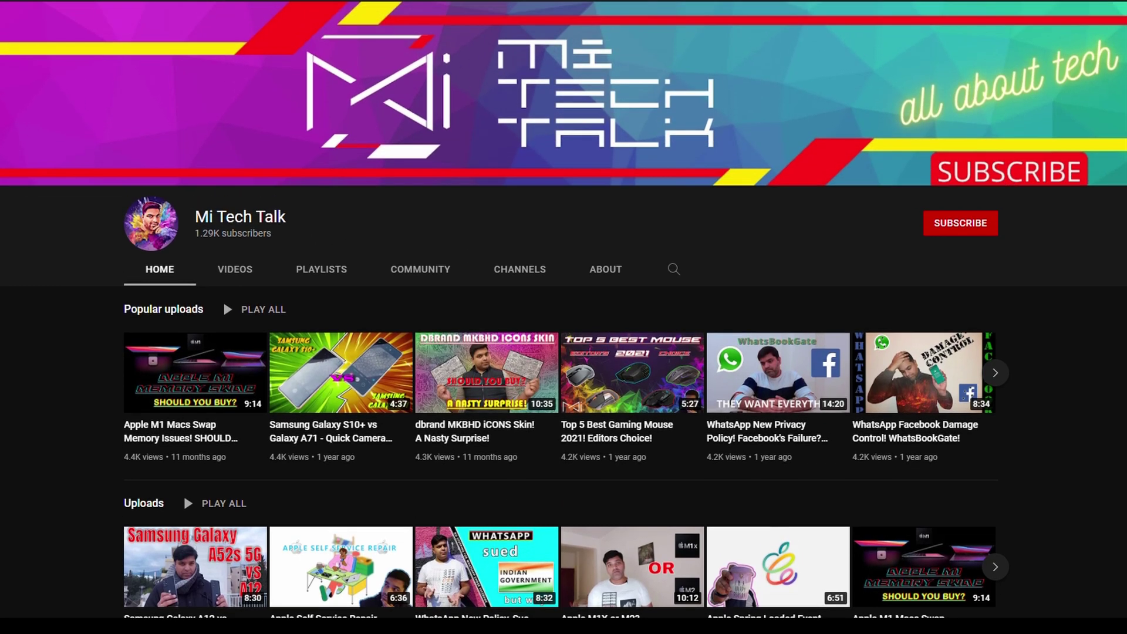